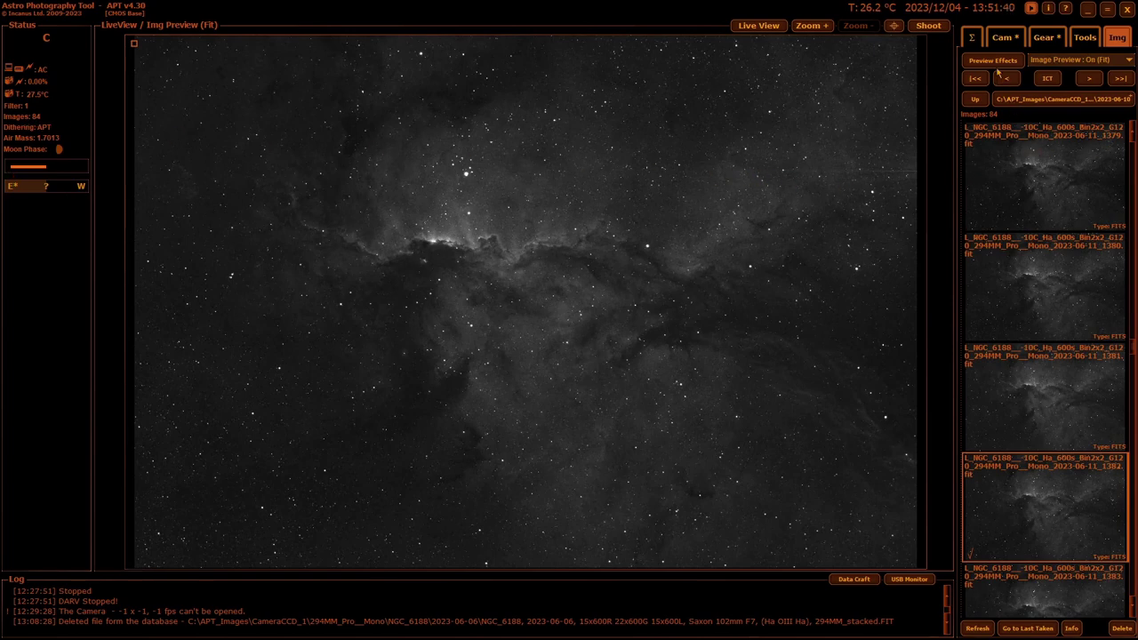
Open the Preview Effects panel over the NGC 6188 Ha FITS preview.
{"action": "left_click", "coordinate": [996, 62]}
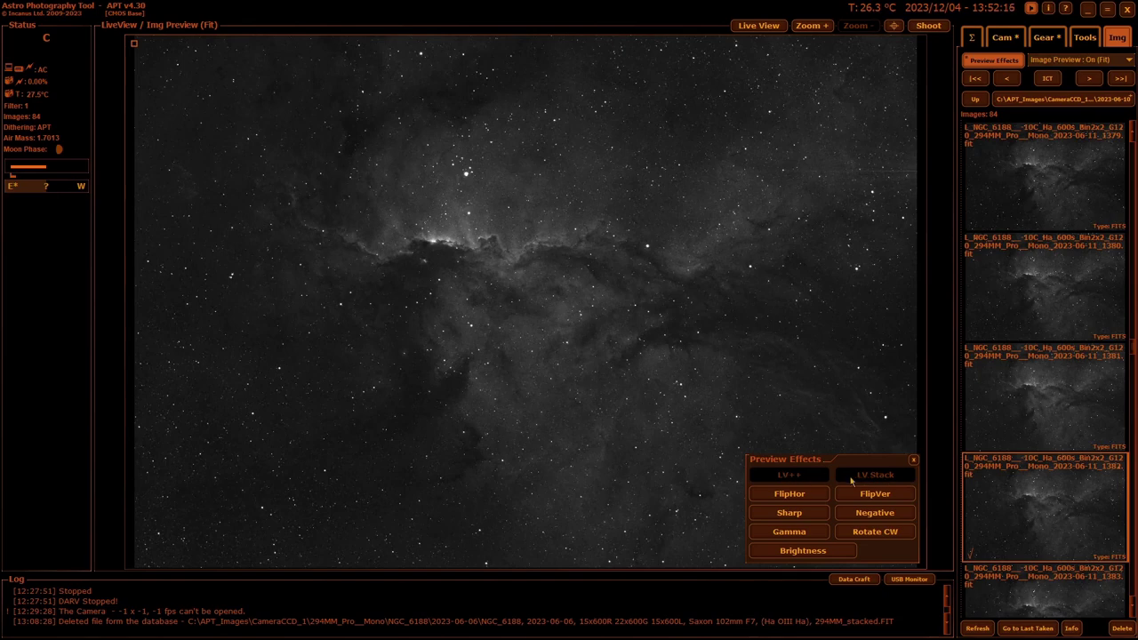
Try and undo FlipHor, FlipVer and Sharp, then show the nebula as a Negative.
{"action": "left_click", "coordinate": [790, 494]}
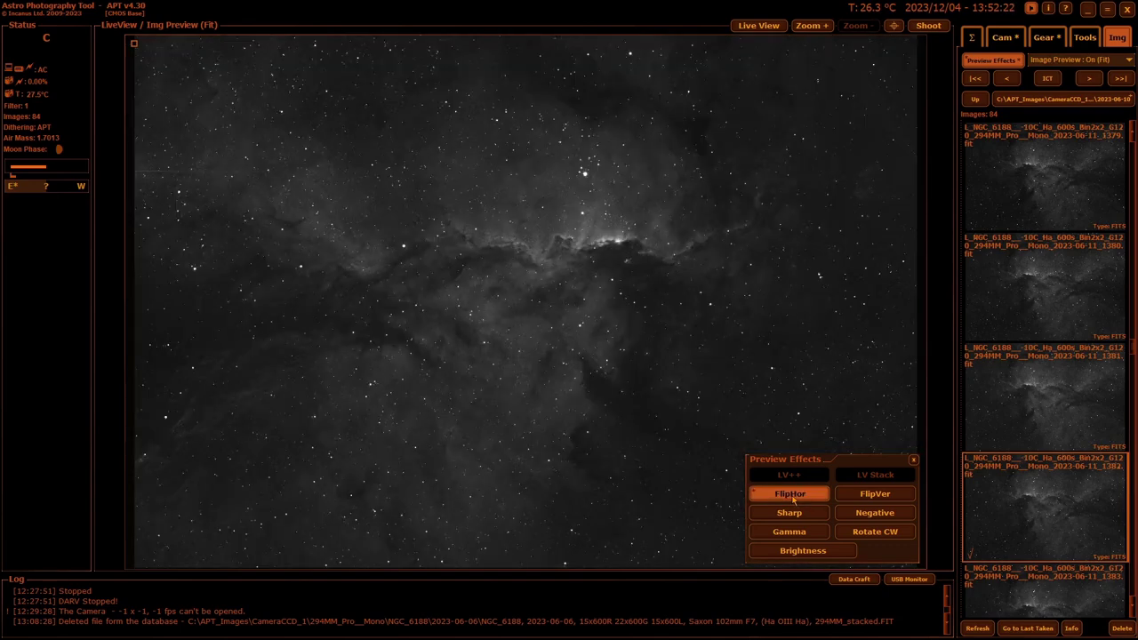
{"action": "left_click", "coordinate": [794, 497]}
{"action": "left_click", "coordinate": [835, 495]}
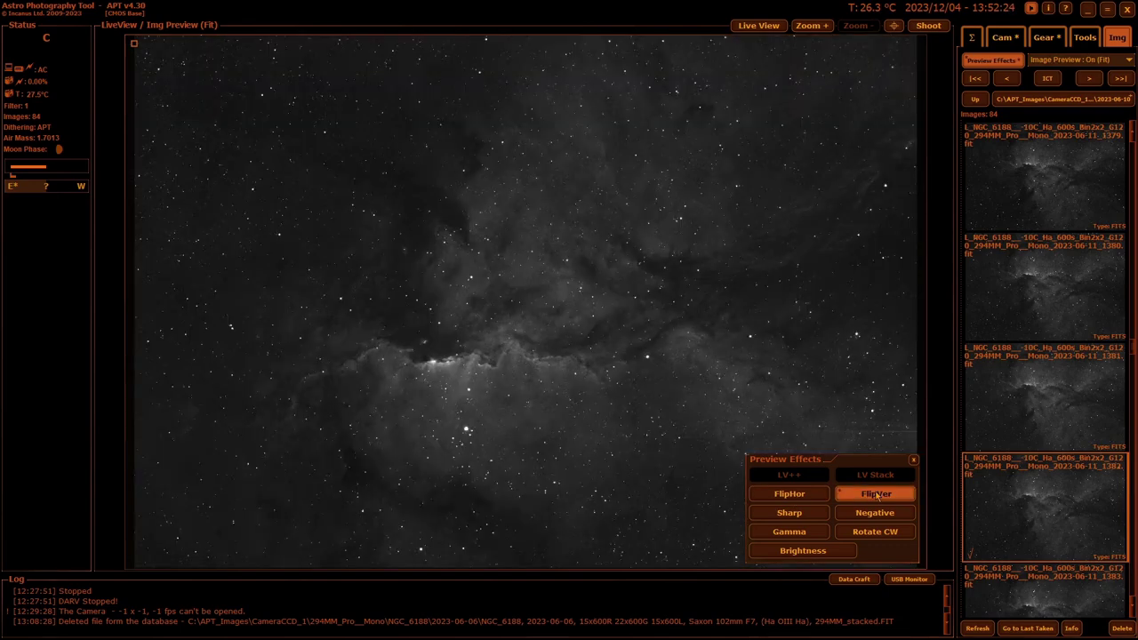
{"action": "left_click", "coordinate": [835, 495]}
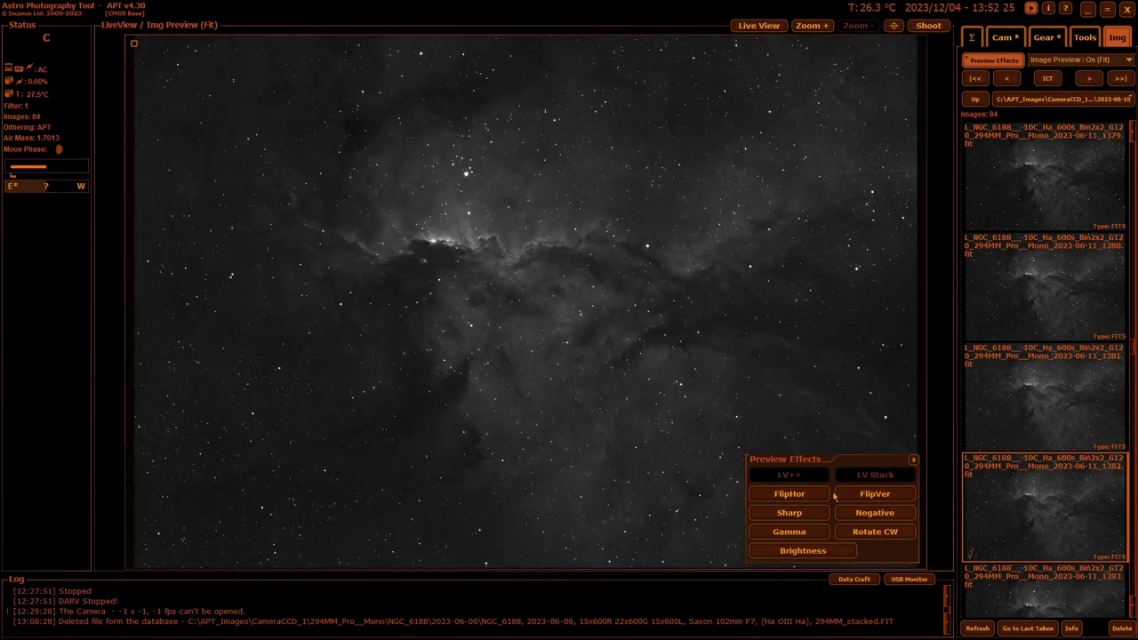
{"action": "left_click", "coordinate": [794, 514]}
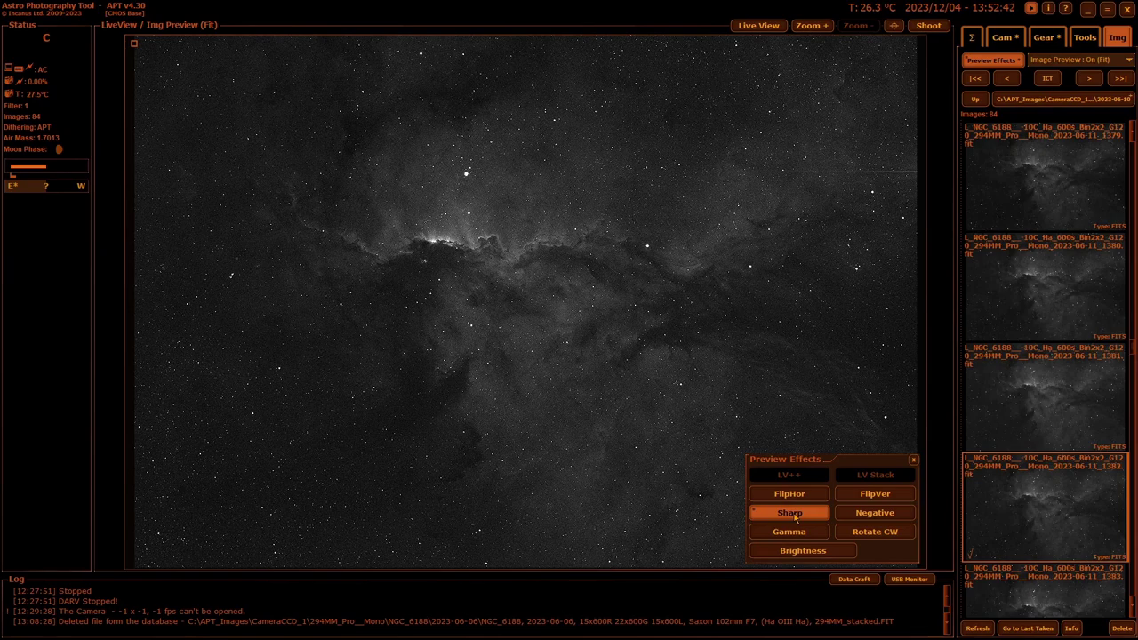
{"action": "left_click", "coordinate": [796, 515]}
{"action": "left_click", "coordinate": [871, 520]}
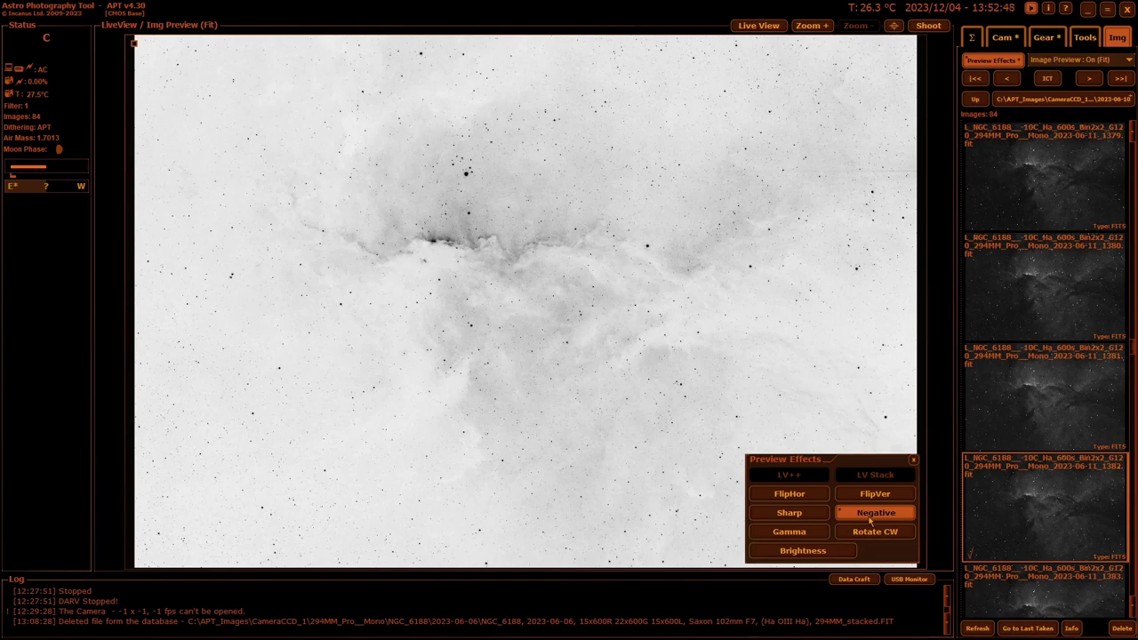
Turn off Negative, raise Gamma through +1.50, +2.00 to +2.25, then reset it.
{"action": "left_click", "coordinate": [871, 520]}
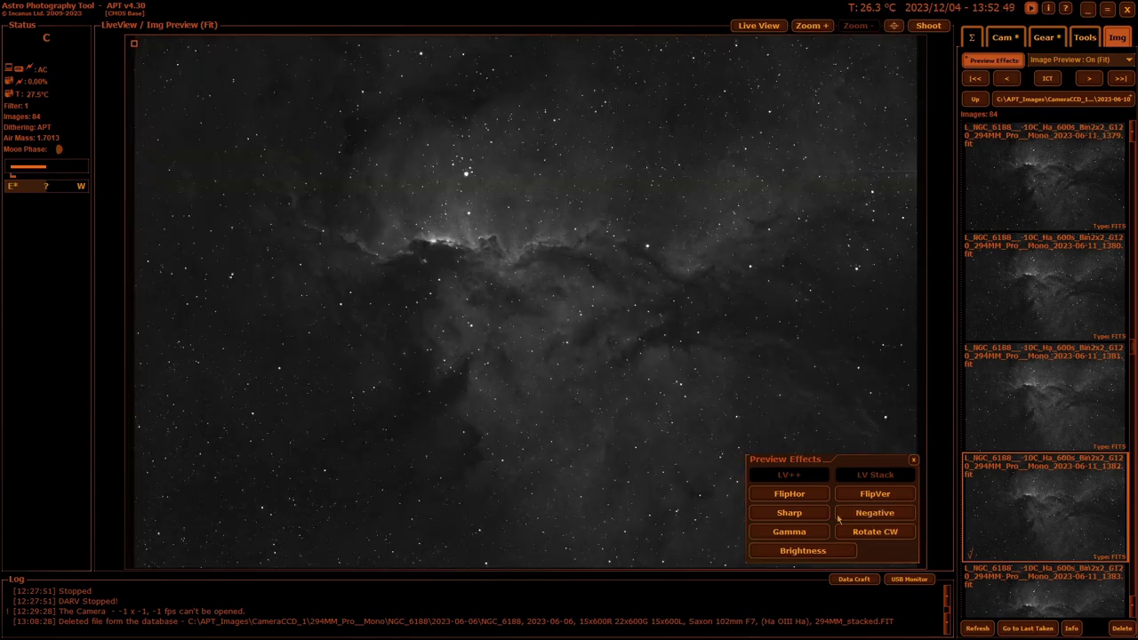
{"action": "left_click", "coordinate": [787, 533]}
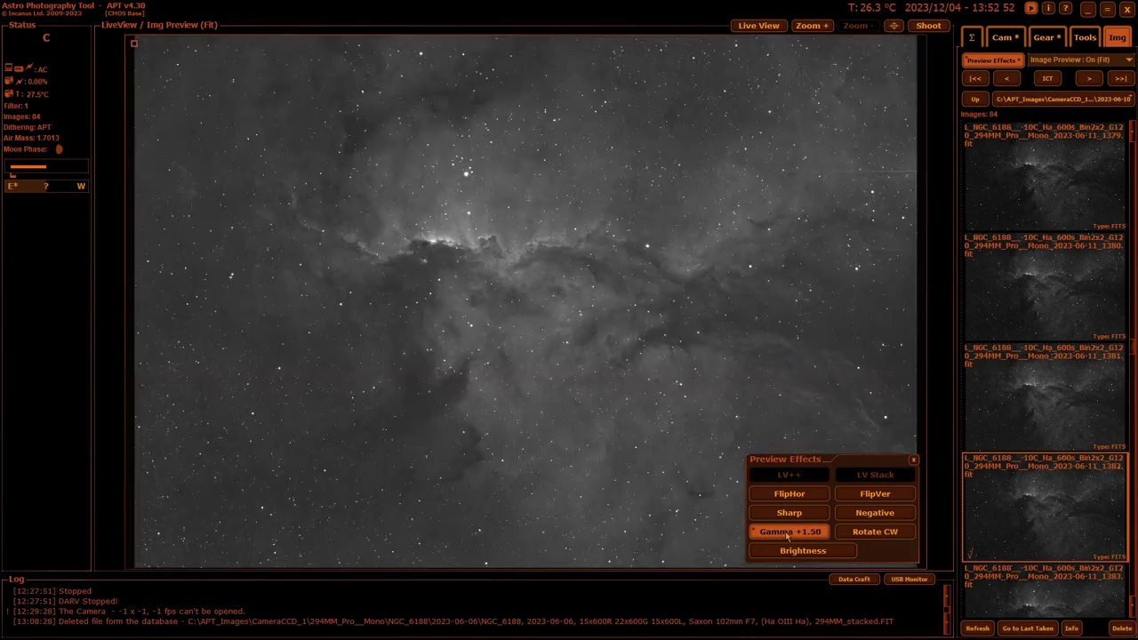
{"action": "left_click", "coordinate": [787, 533]}
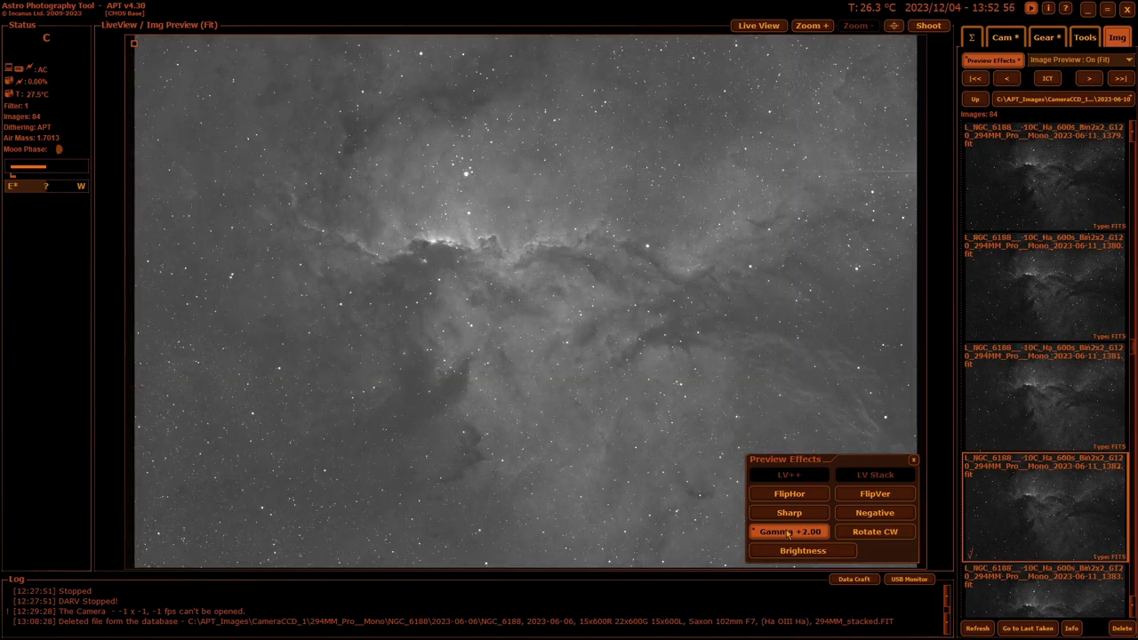
{"action": "left_click", "coordinate": [788, 533]}
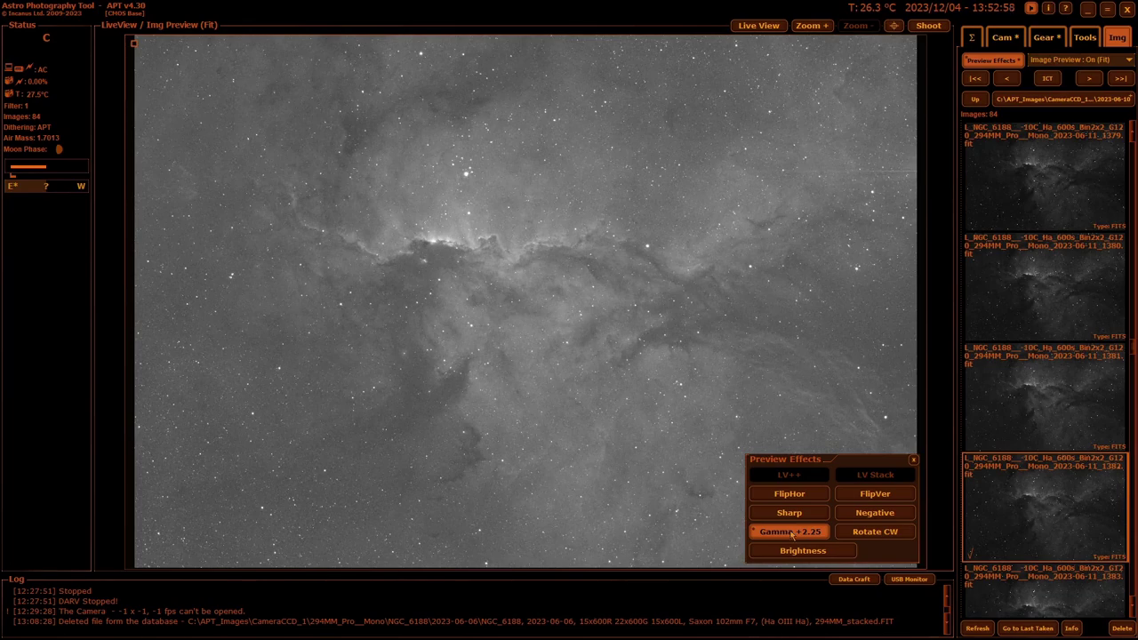
{"action": "left_click", "coordinate": [791, 532]}
Boost preview Brightness from +50% up to +100%, then reset it to normal.
{"action": "left_click", "coordinate": [803, 553]}
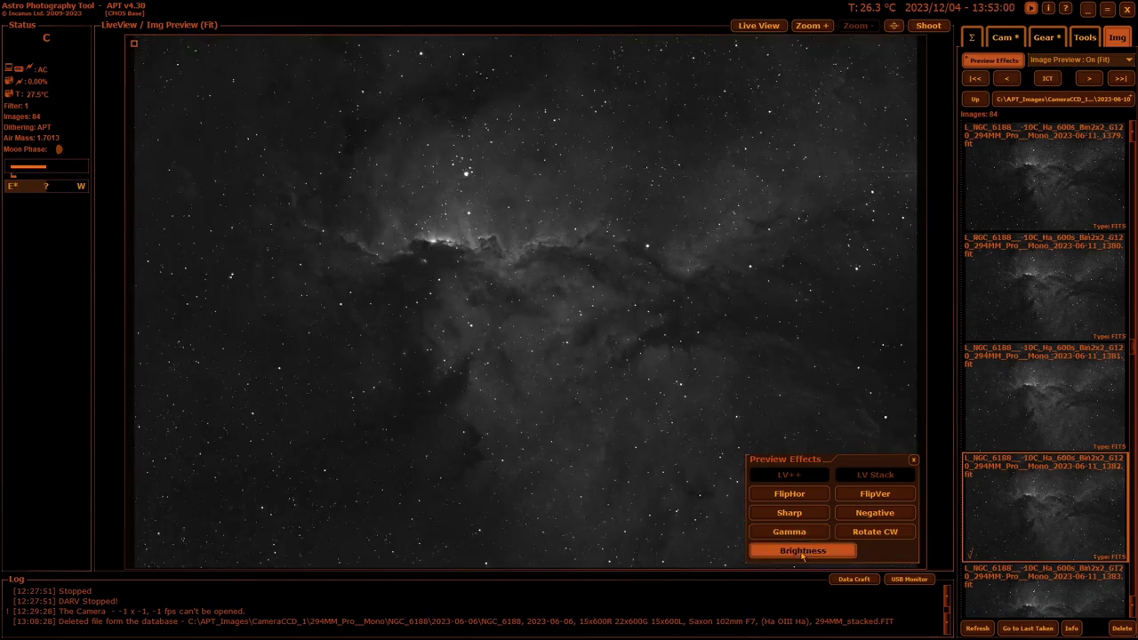
{"action": "left_click", "coordinate": [802, 553]}
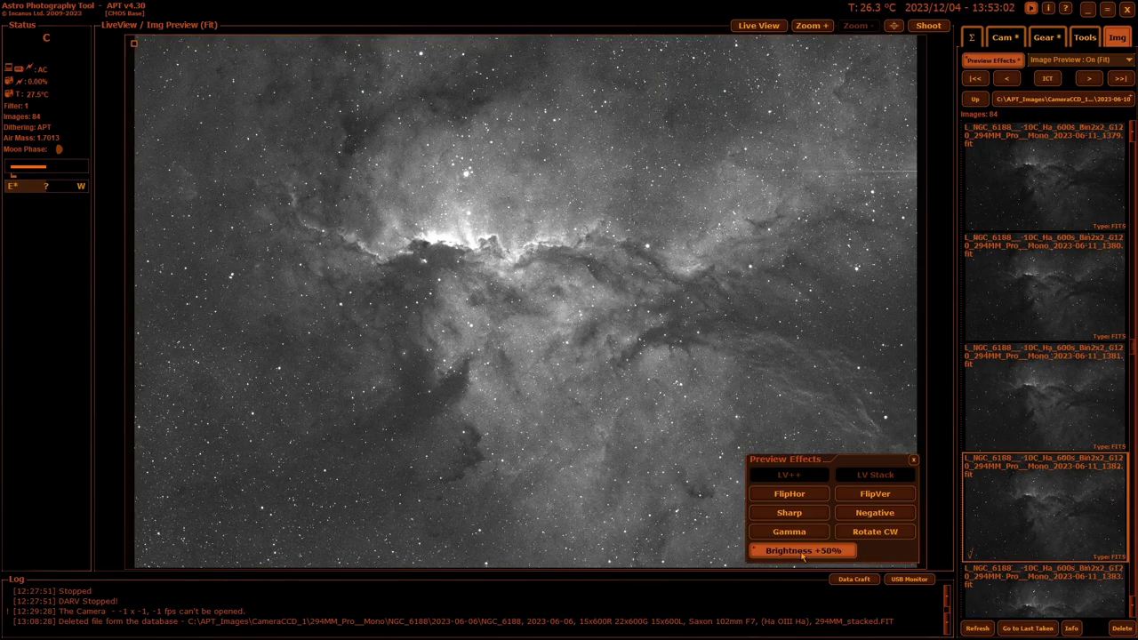
{"action": "left_click", "coordinate": [803, 553]}
{"action": "left_click", "coordinate": [803, 553]}
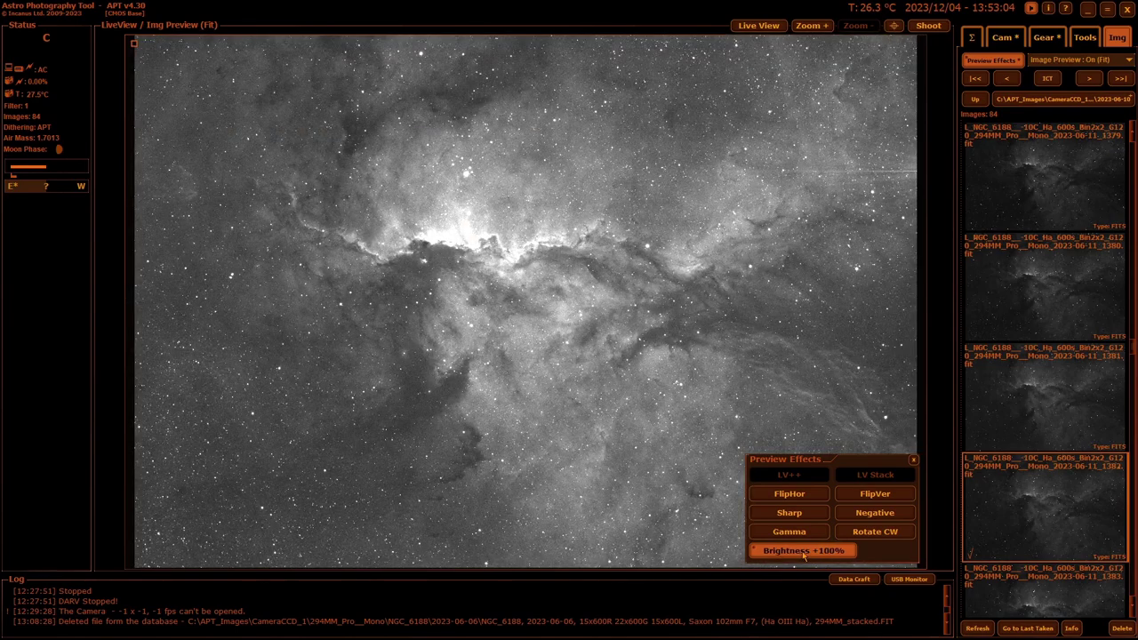
{"action": "left_click", "coordinate": [803, 554]}
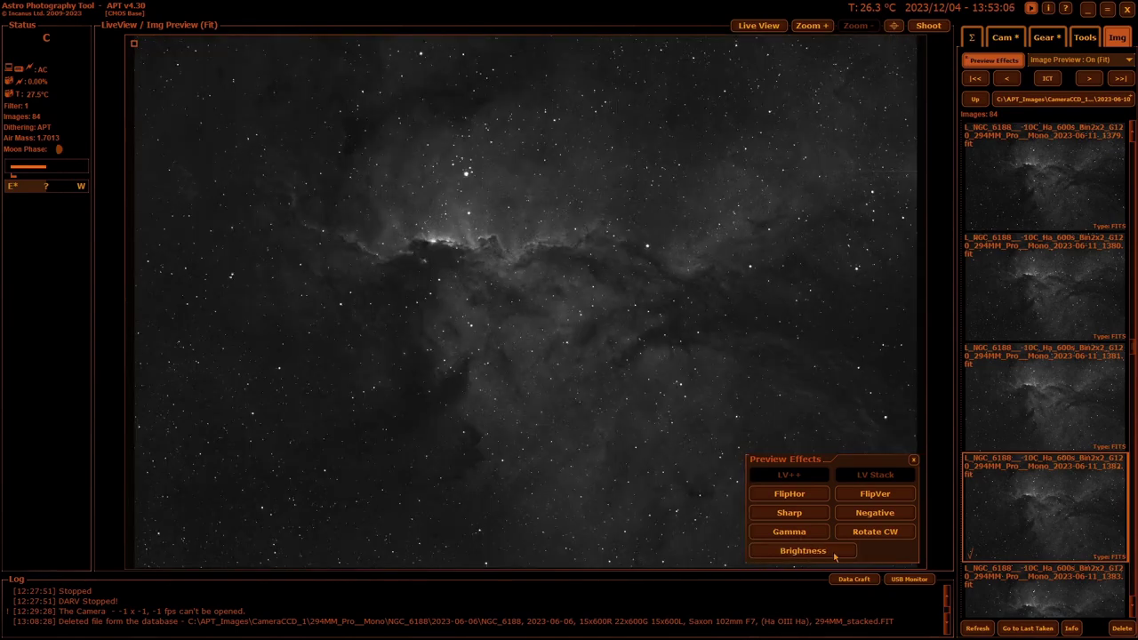
Rotate the preview clockwise through 90°, 180°, 270° back to 0°, then close Preview Effects.
{"action": "left_click", "coordinate": [875, 532]}
{"action": "left_click", "coordinate": [874, 532]}
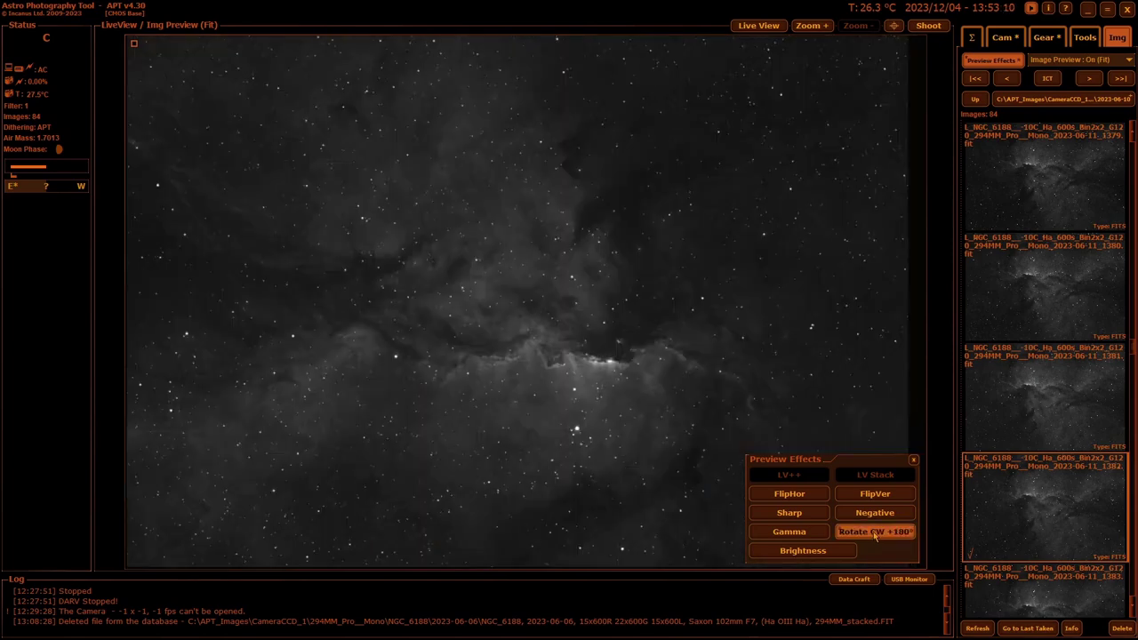
{"action": "left_click", "coordinate": [875, 532]}
{"action": "left_click", "coordinate": [875, 532]}
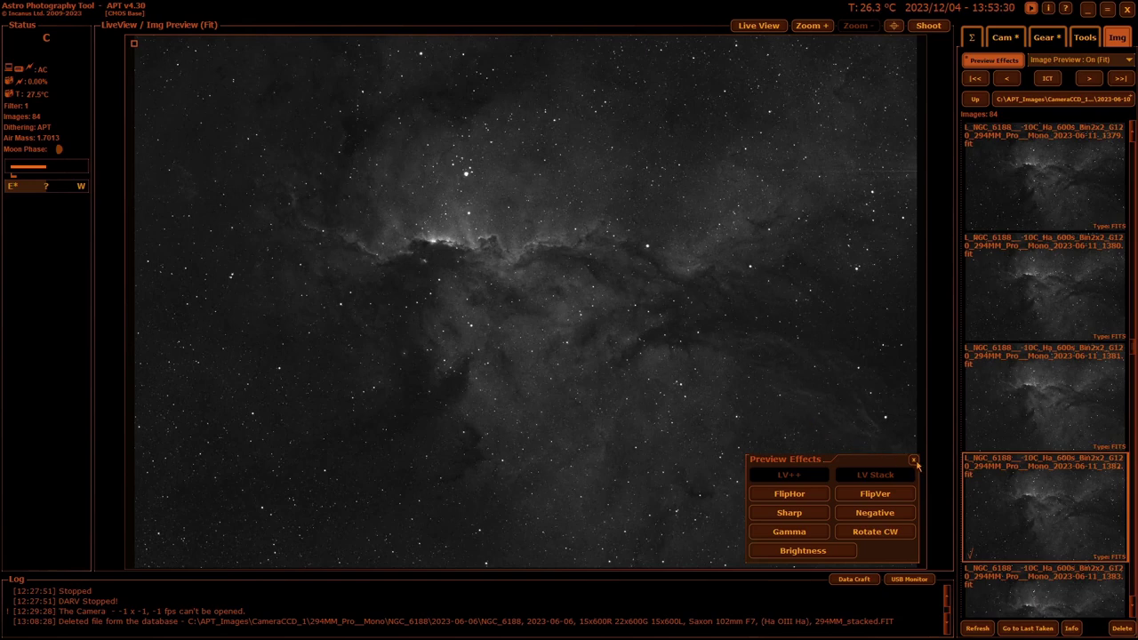
{"action": "left_click", "coordinate": [913, 461]}
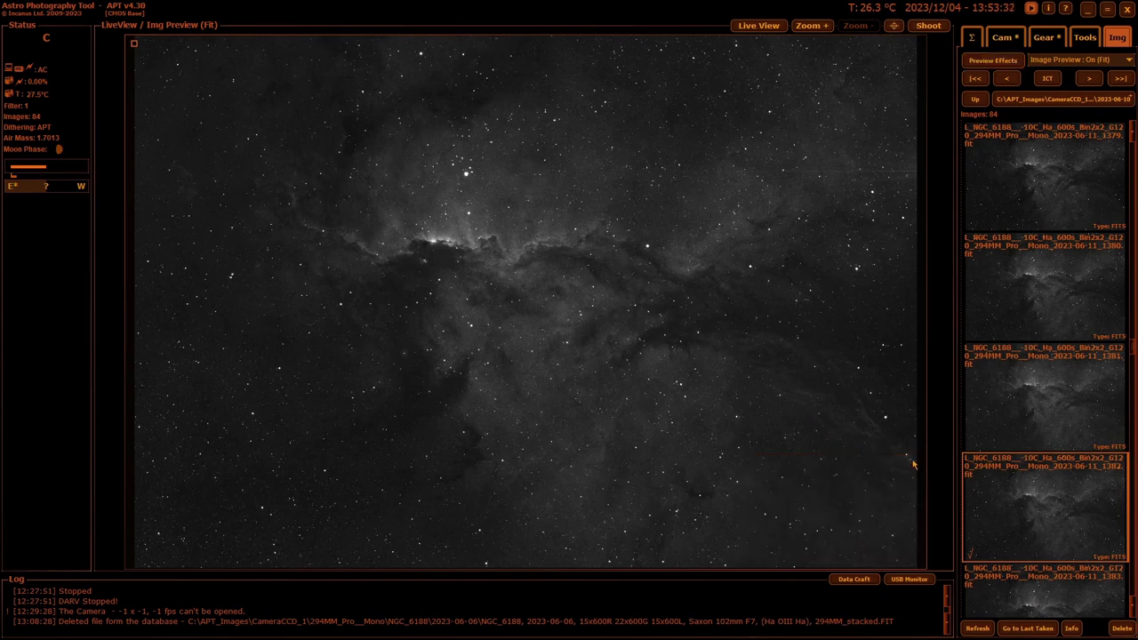
{"action": "left_click", "coordinate": [1065, 60]}
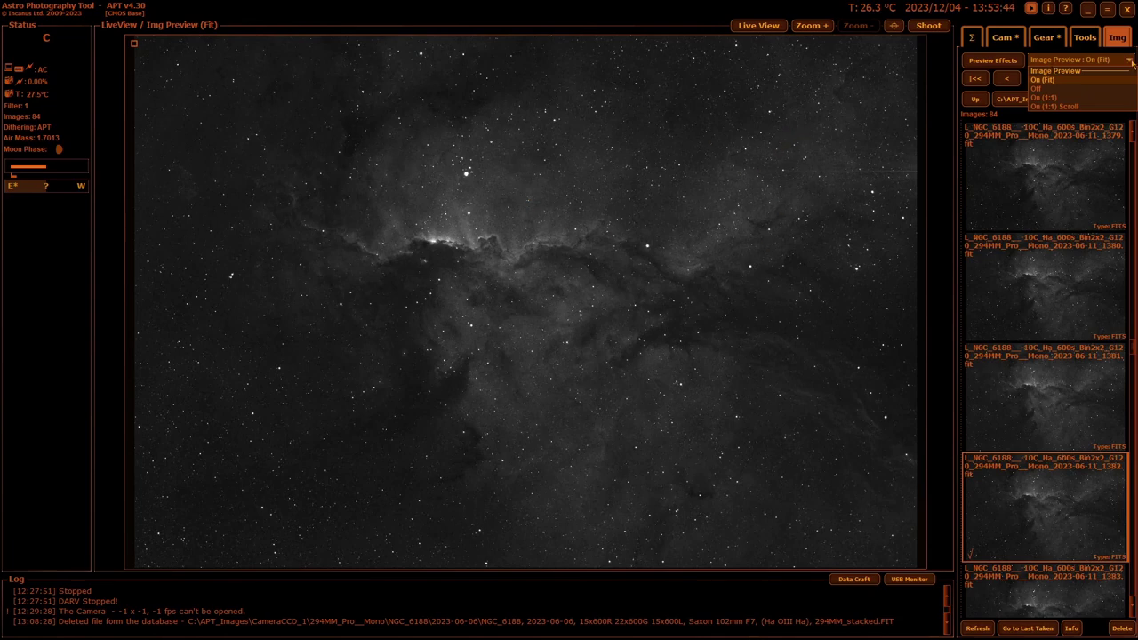
{"action": "left_click", "coordinate": [1045, 80]}
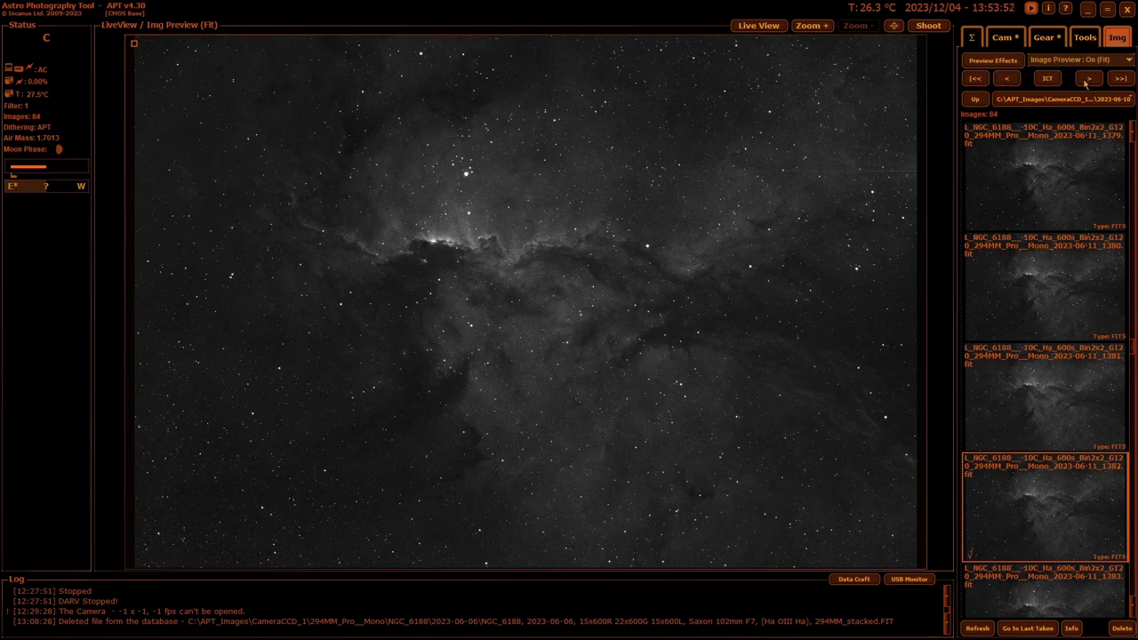
Step to image 1381, back to 1382, to the last image, then first NGC_6188_FINAL.jpg.
{"action": "left_click", "coordinate": [1006, 81]}
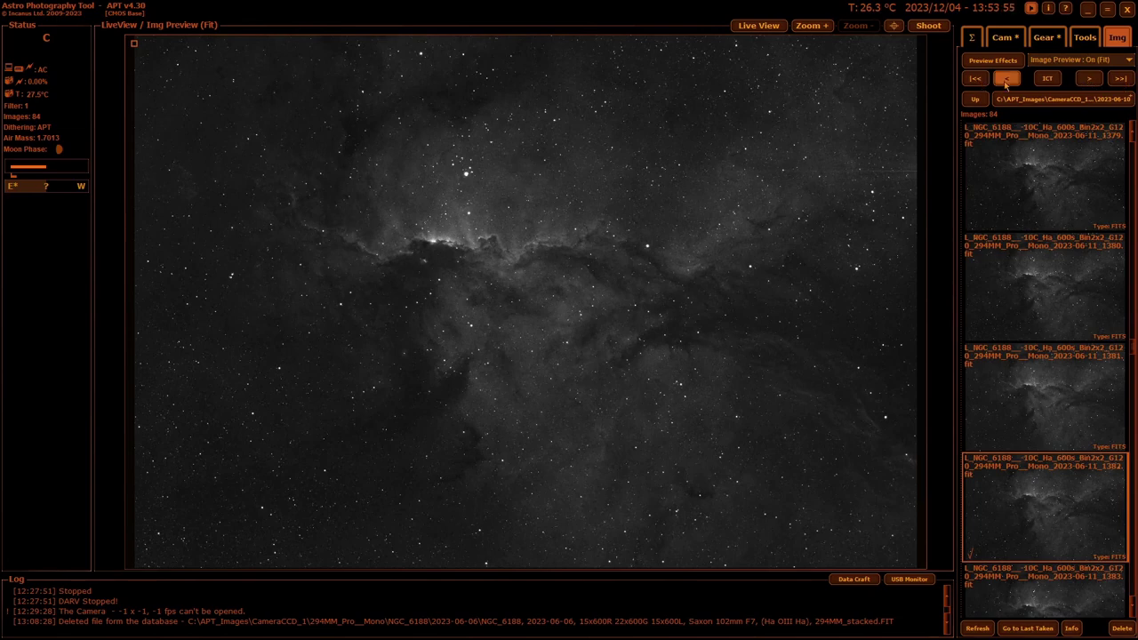
{"action": "left_click", "coordinate": [1090, 80]}
{"action": "left_click", "coordinate": [1121, 80]}
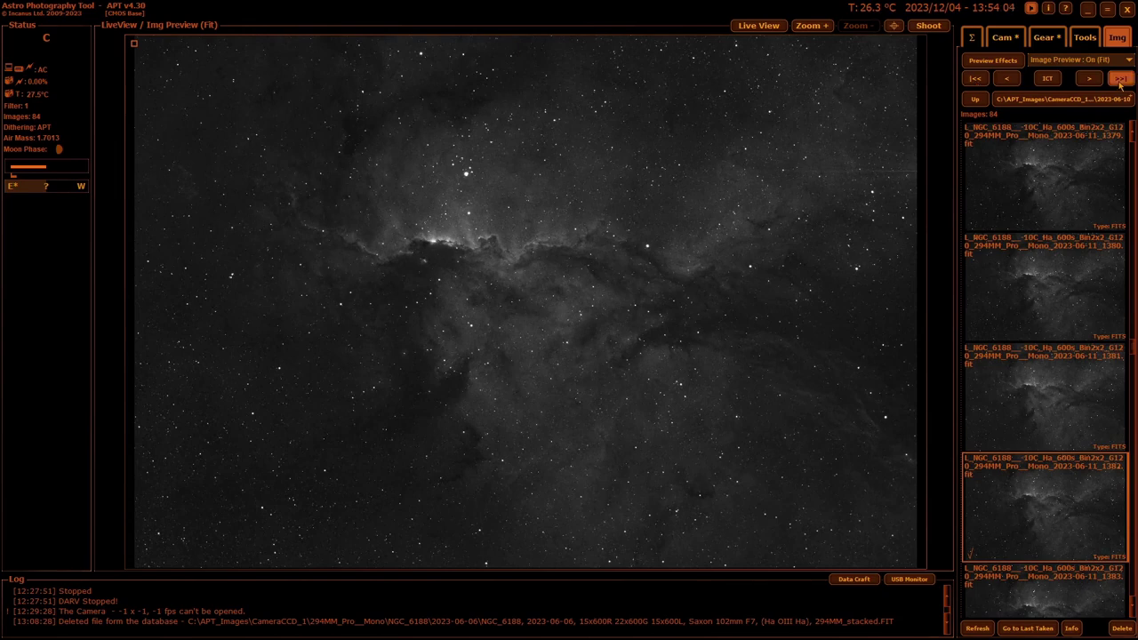
{"action": "left_click", "coordinate": [975, 80]}
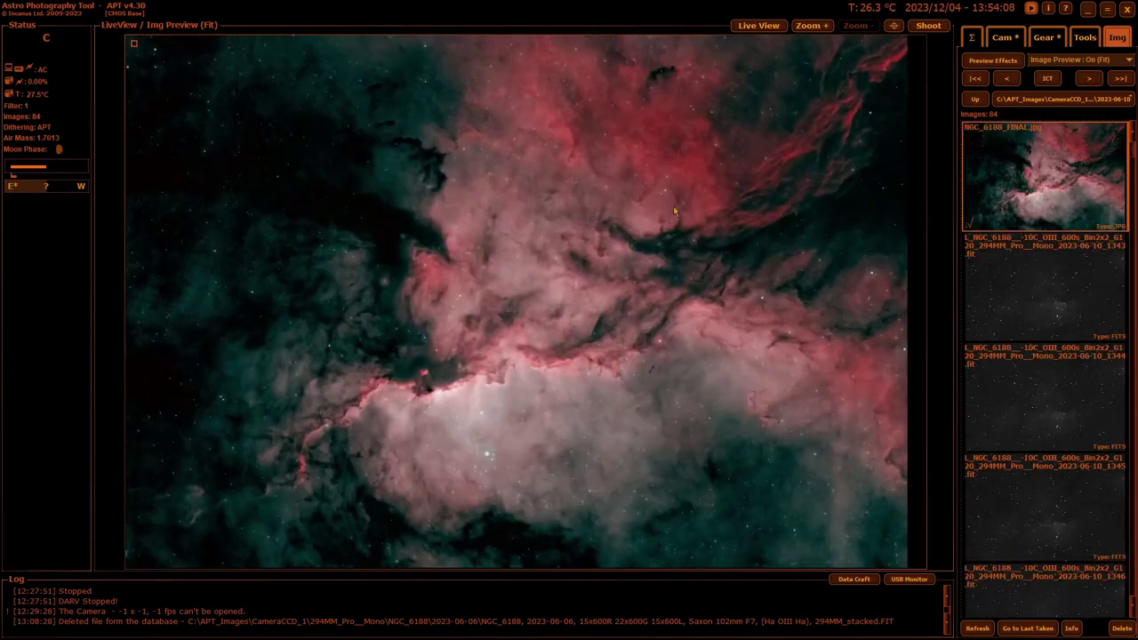
Flip the colour image vertically, toggle ICT thumbnail stretching on then off, and browse image folders.
{"action": "left_click", "coordinate": [991, 61]}
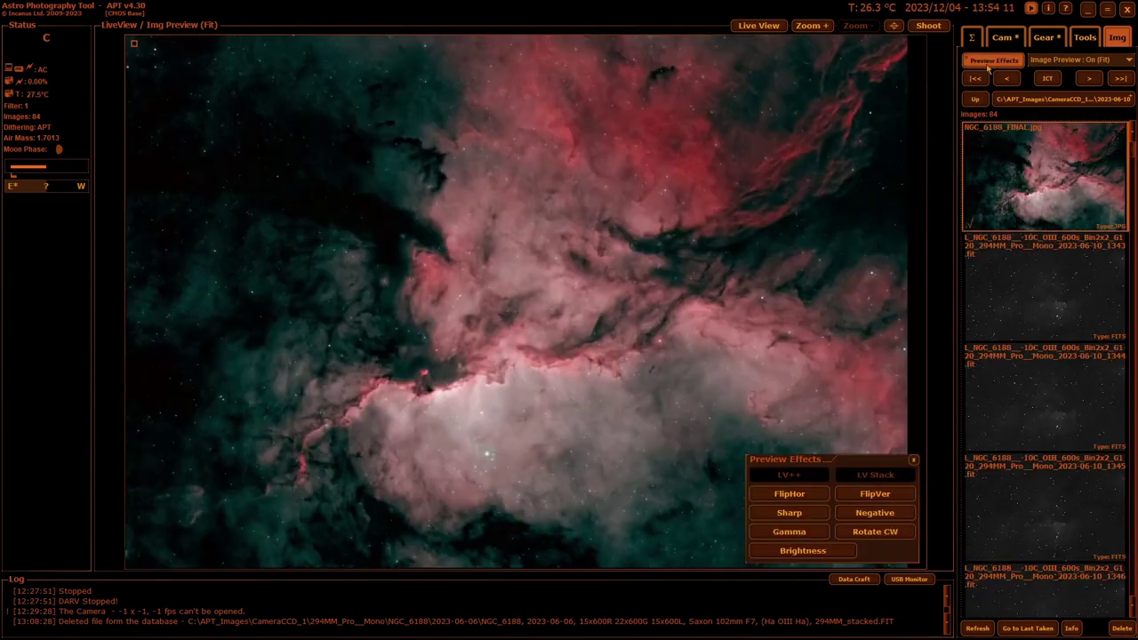
{"action": "left_click", "coordinate": [859, 495]}
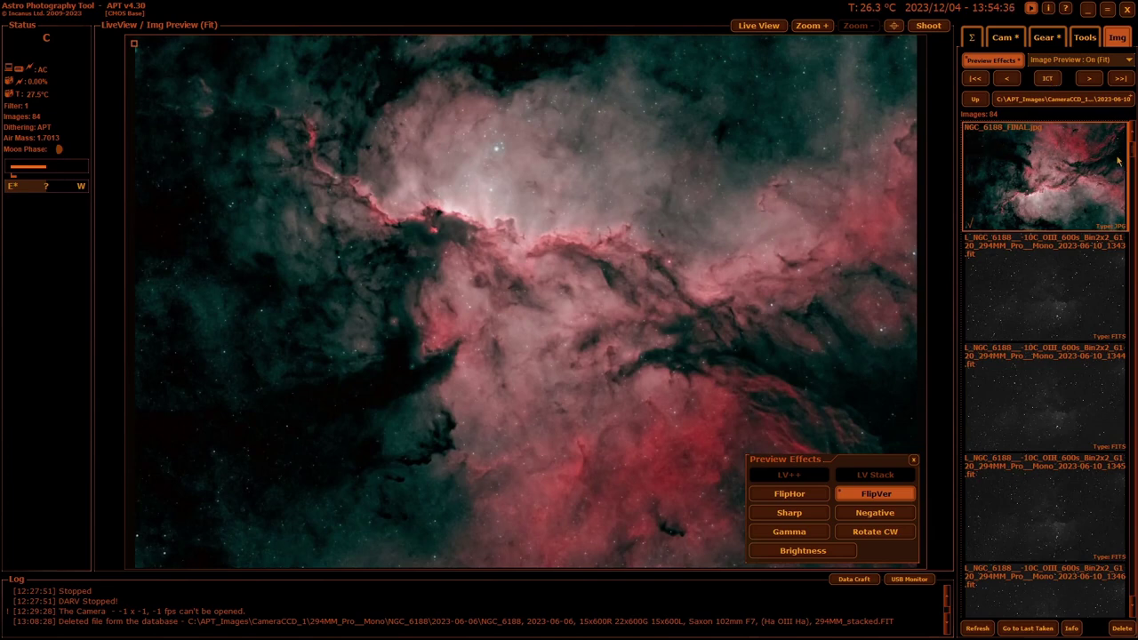
{"action": "left_click", "coordinate": [1047, 82]}
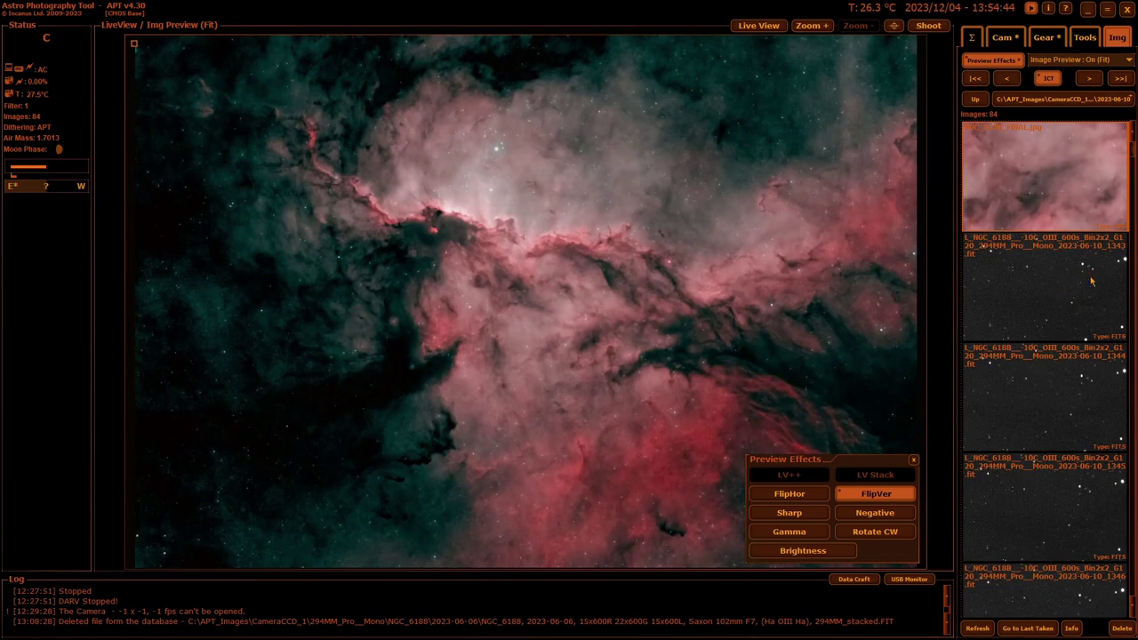
{"action": "left_click", "coordinate": [1046, 80]}
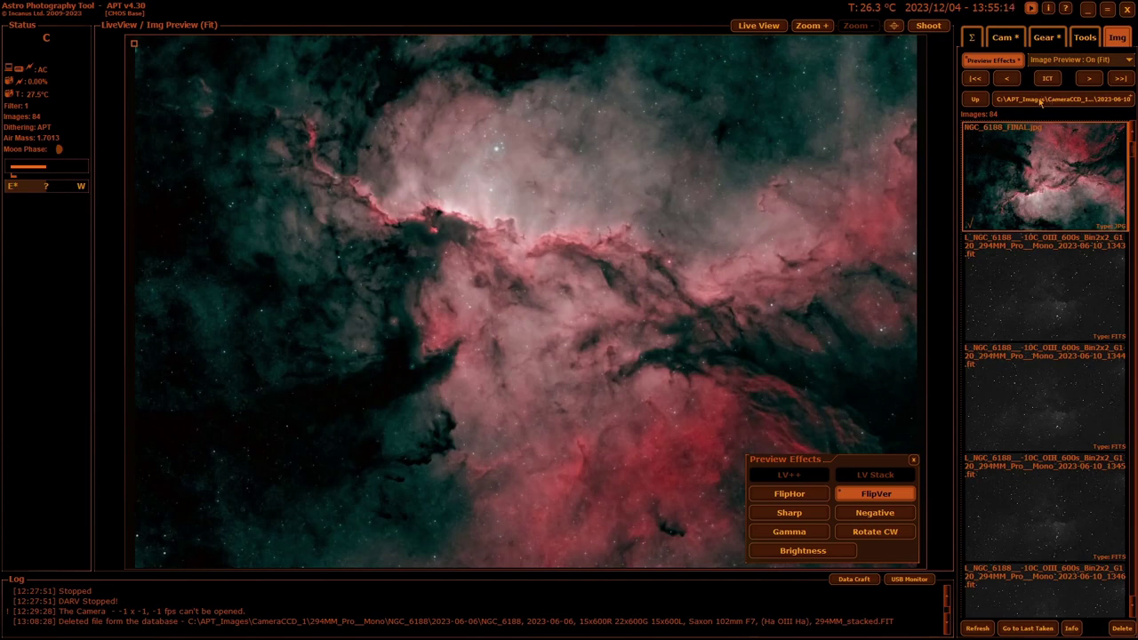
{"action": "left_click", "coordinate": [1039, 101]}
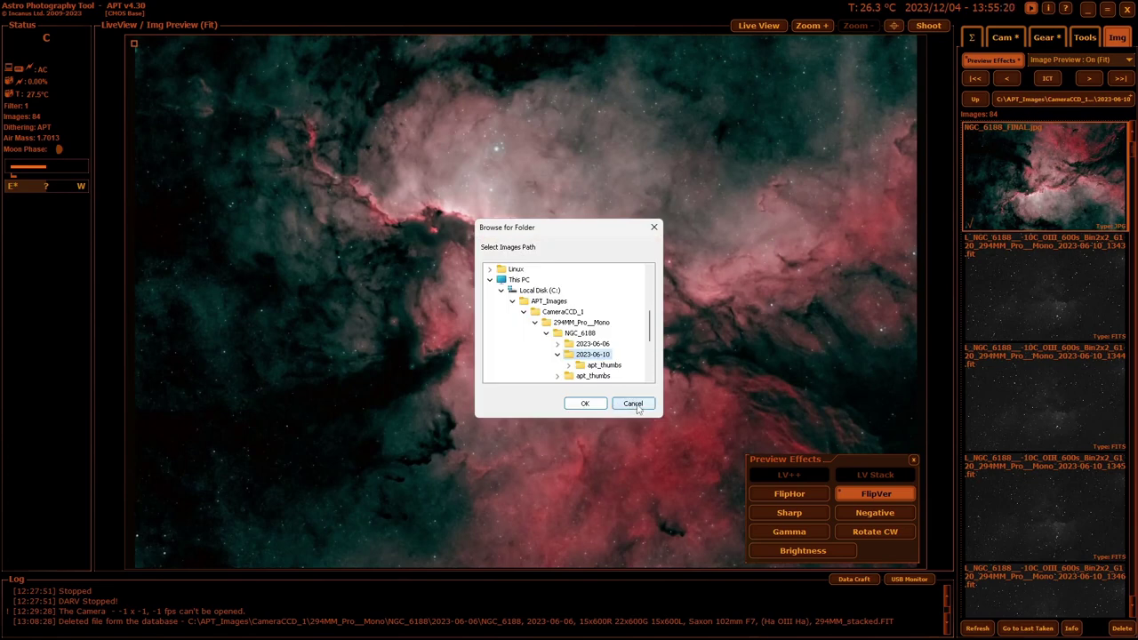
{"action": "left_click", "coordinate": [632, 405]}
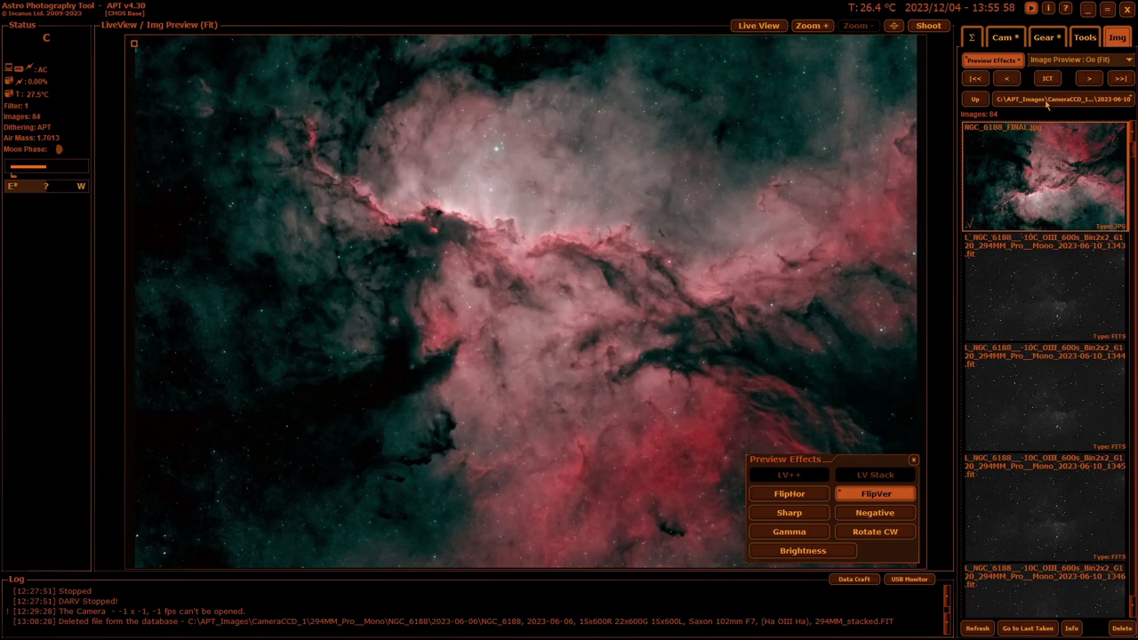
{"action": "left_click", "coordinate": [1045, 100]}
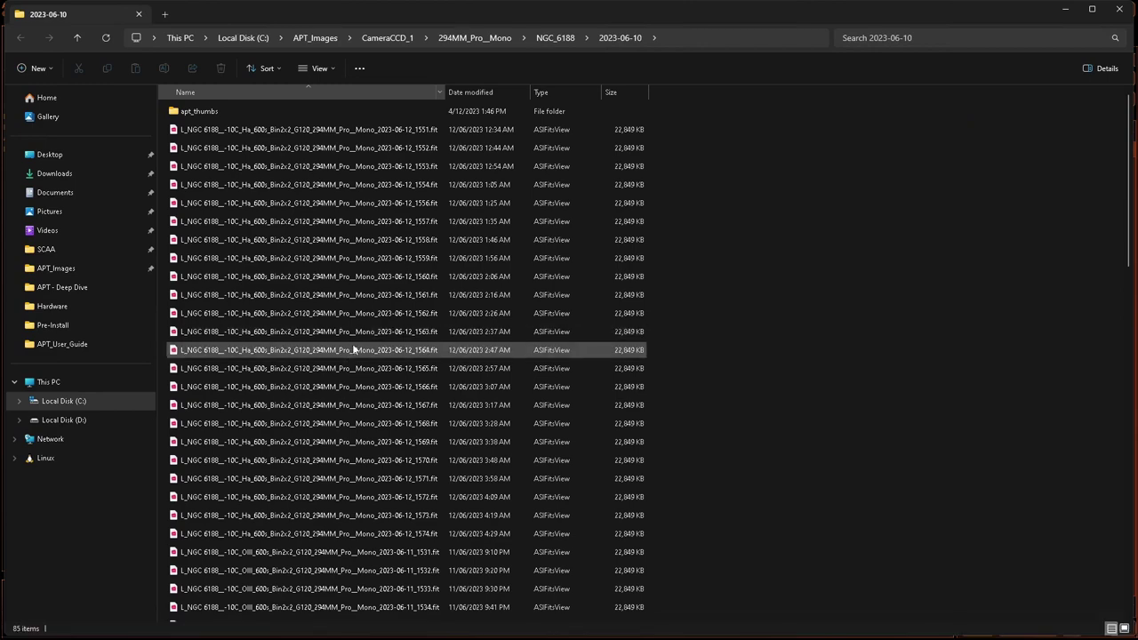
{"action": "left_click", "coordinate": [1119, 9]}
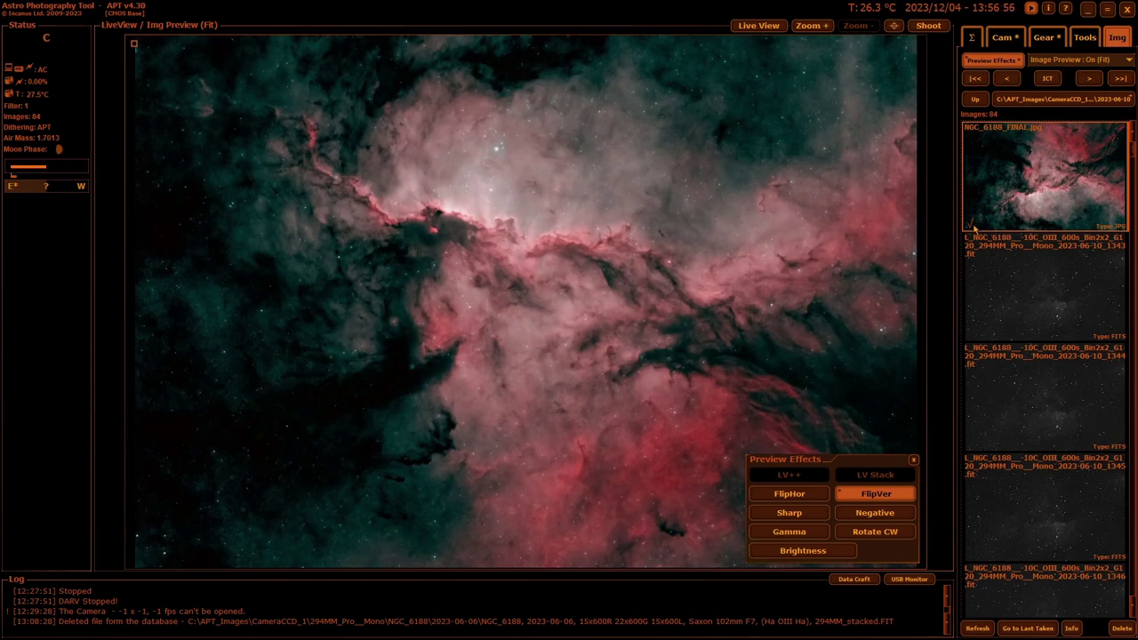
{"action": "left_click", "coordinate": [1008, 307]}
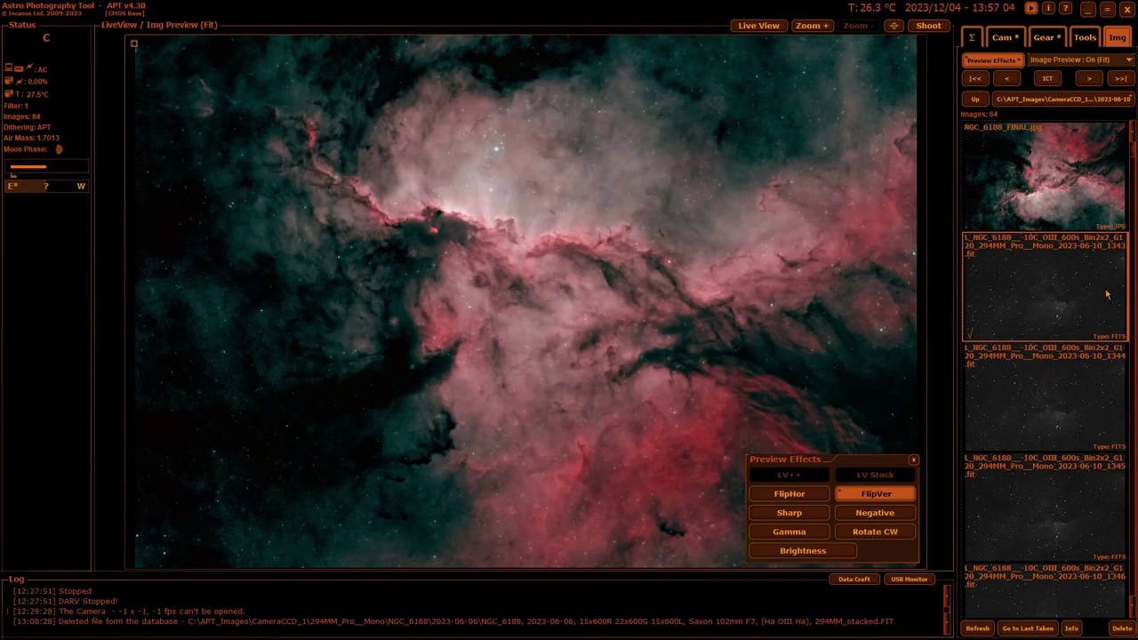
{"action": "left_click", "coordinate": [1023, 210]}
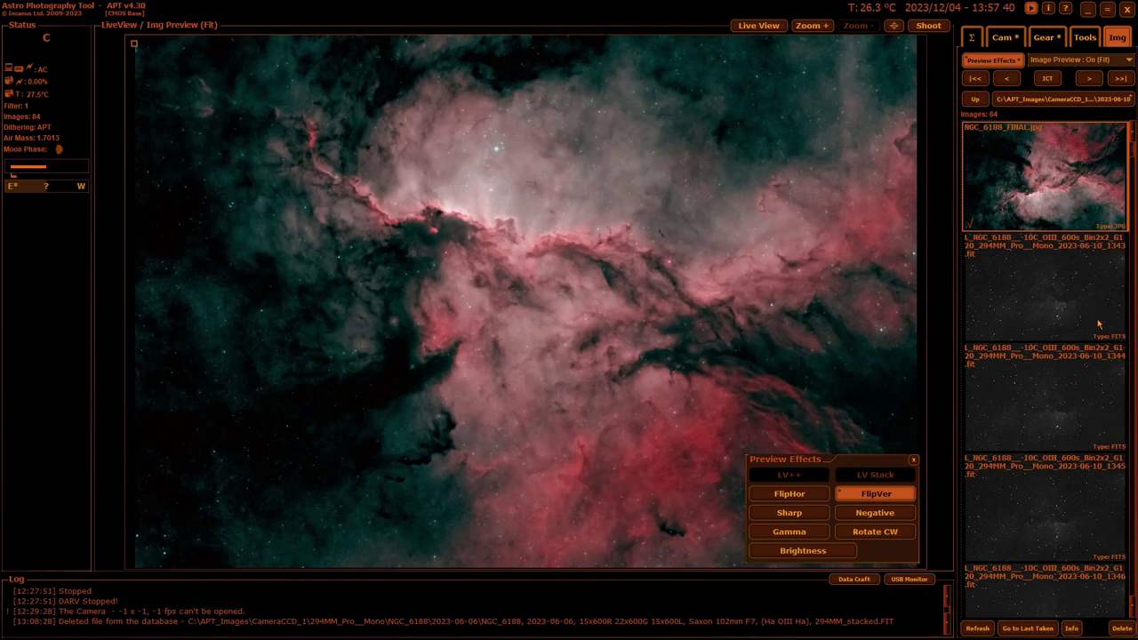
{"action": "left_click", "coordinate": [1054, 319]}
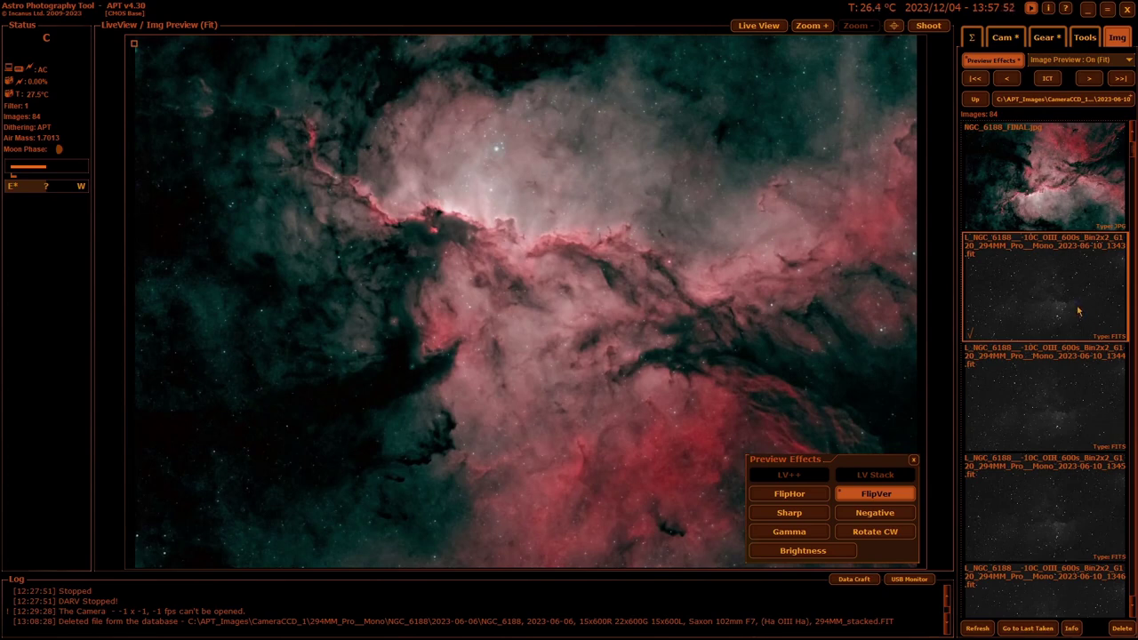
{"action": "mouse_move", "coordinate": [202, 629]}
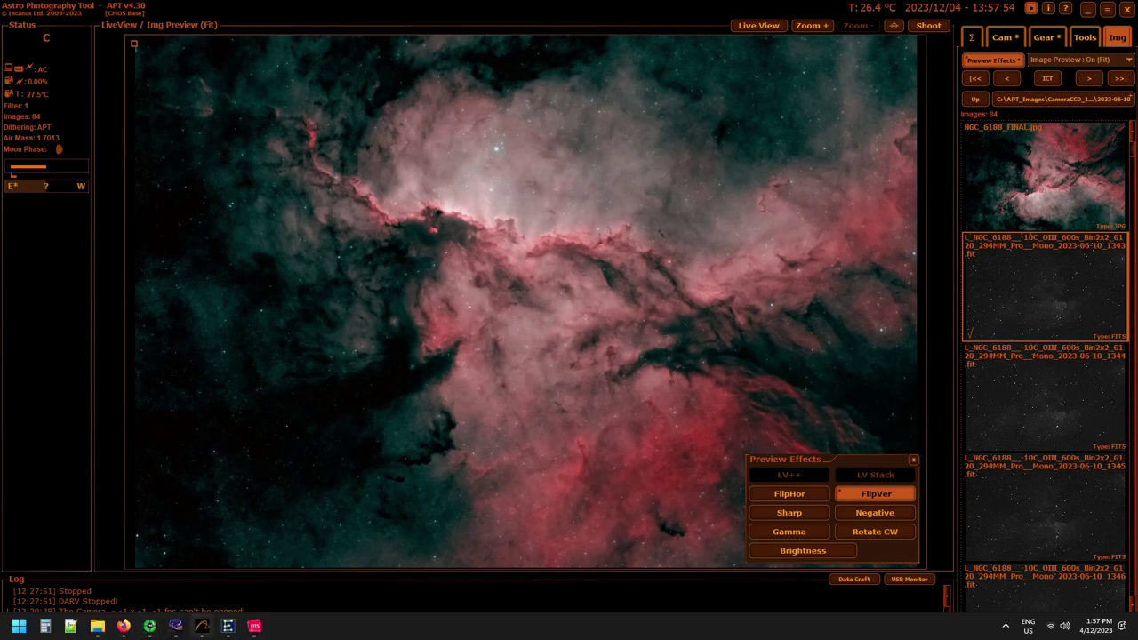
{"action": "left_click", "coordinate": [254, 626]}
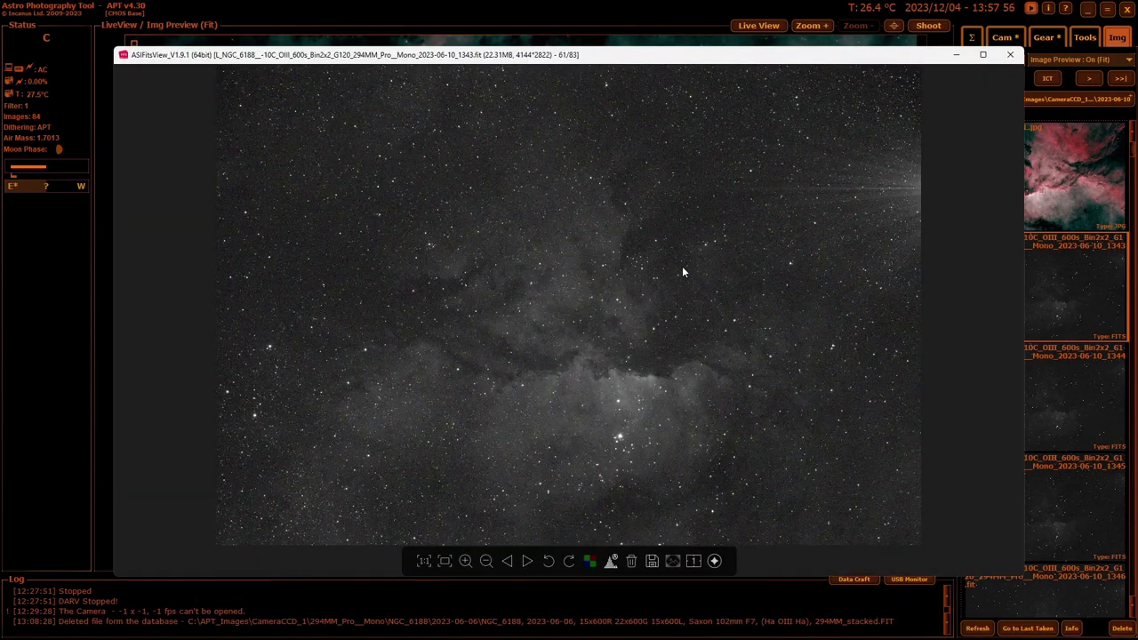
{"action": "left_click", "coordinate": [1010, 59]}
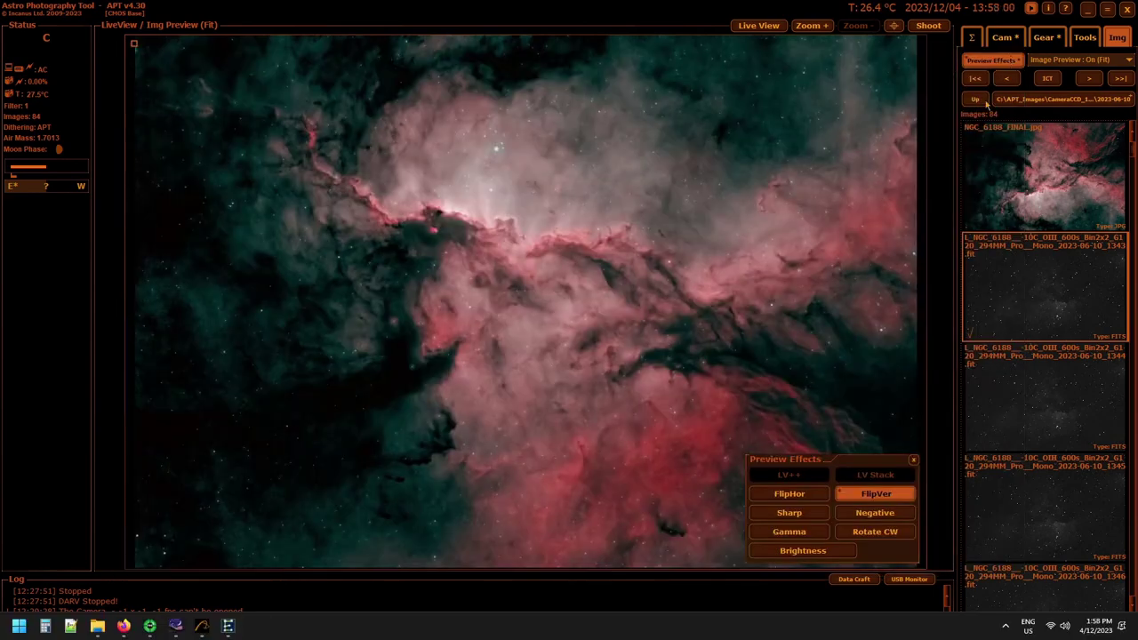
{"action": "double_click", "coordinate": [1093, 213]}
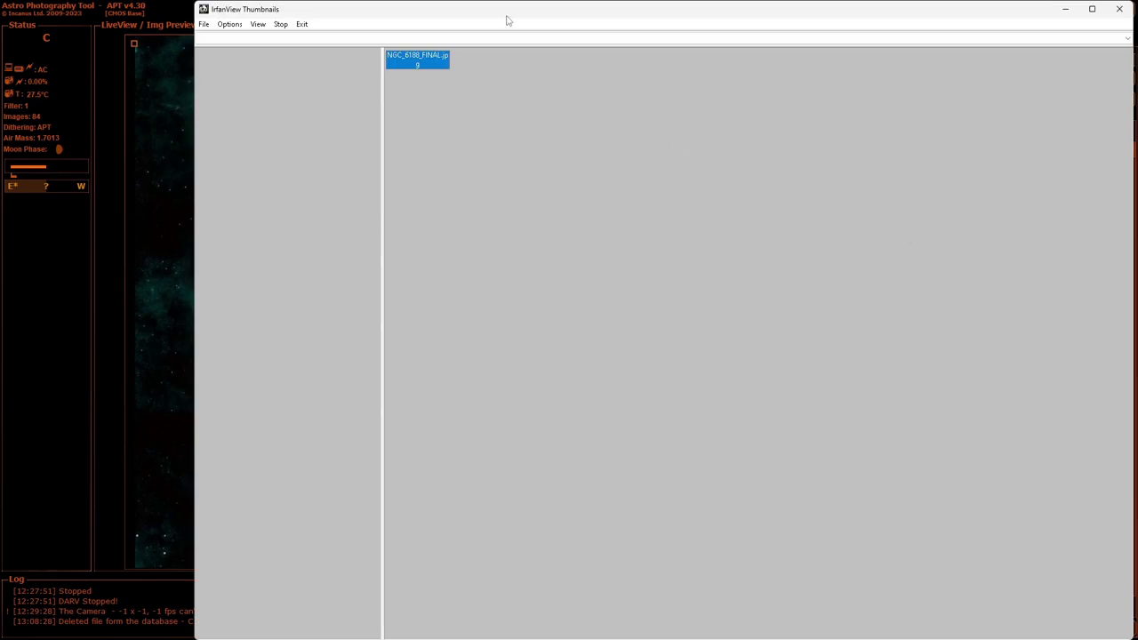
{"action": "double_click", "coordinate": [418, 64]}
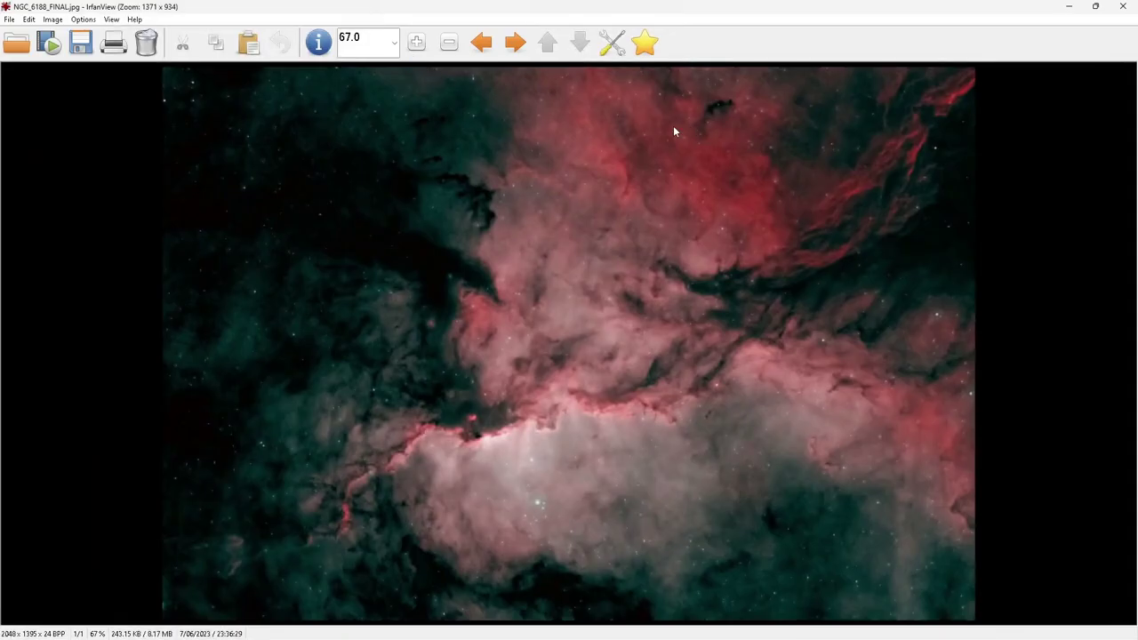
{"action": "left_click", "coordinate": [1122, 10]}
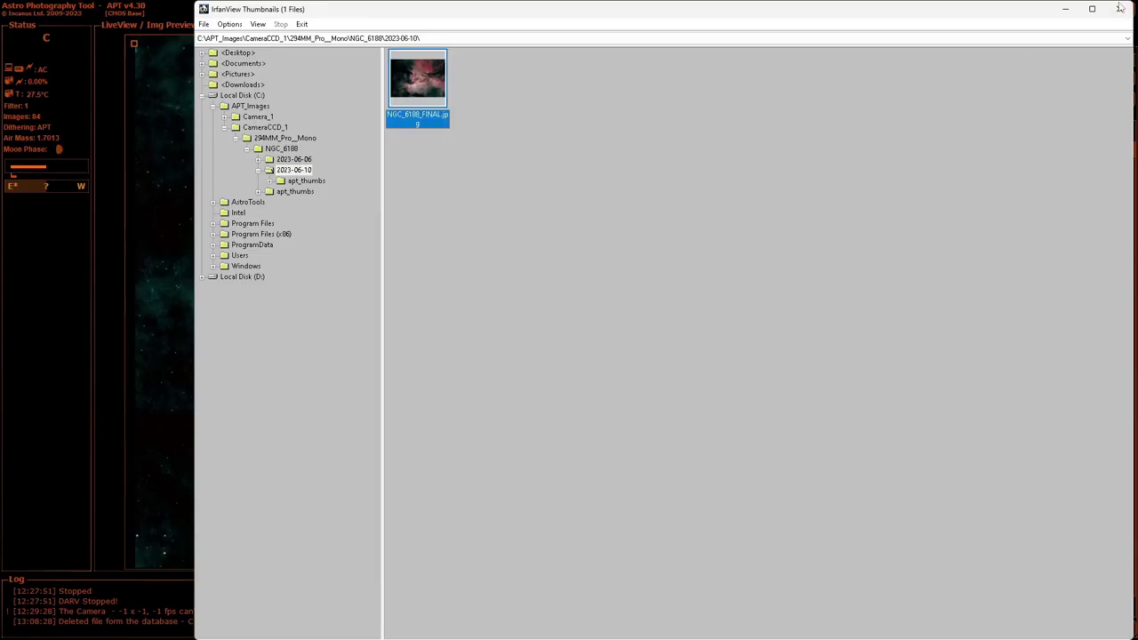
{"action": "left_click", "coordinate": [1120, 8]}
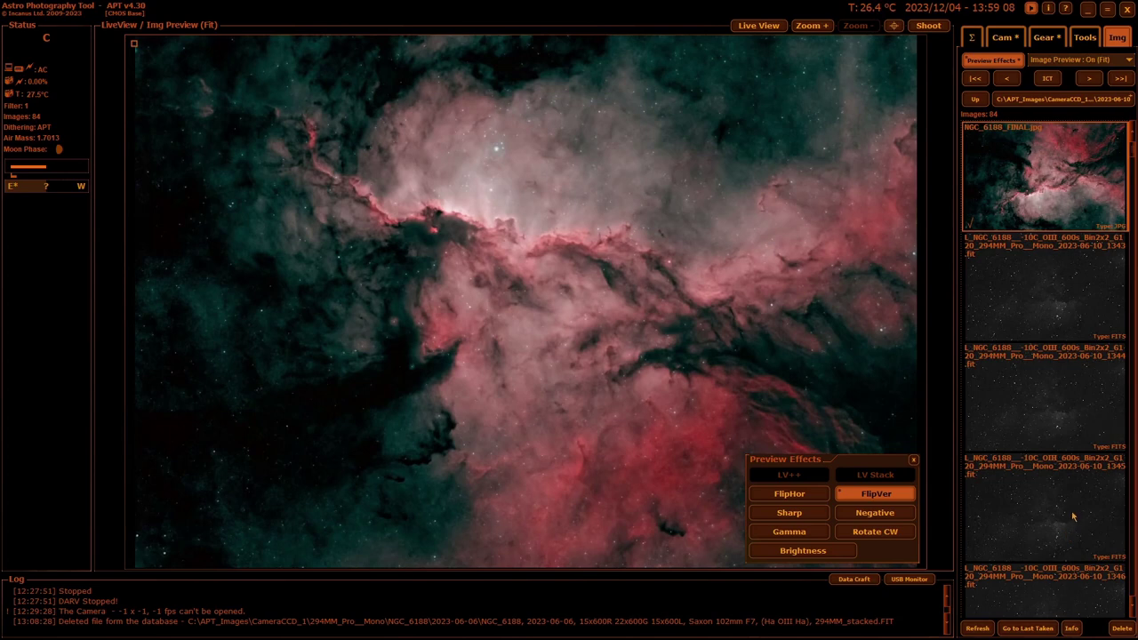
Select the _1343.fit sub-frame and display its FITS header keywords.
{"action": "left_click", "coordinate": [1022, 318]}
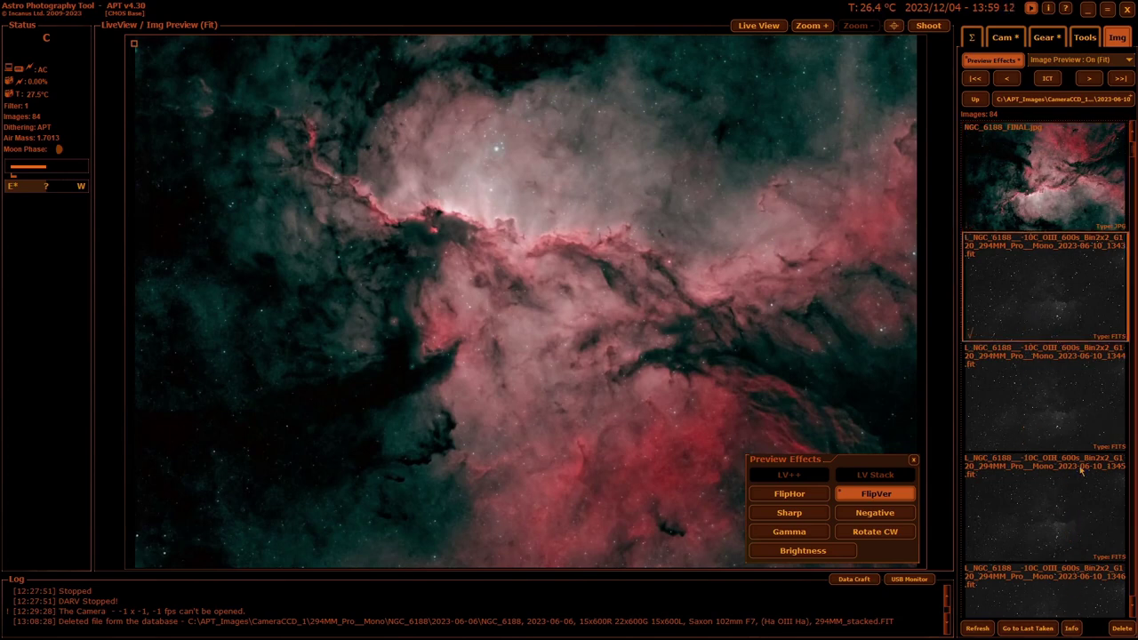
{"action": "left_click", "coordinate": [1071, 629]}
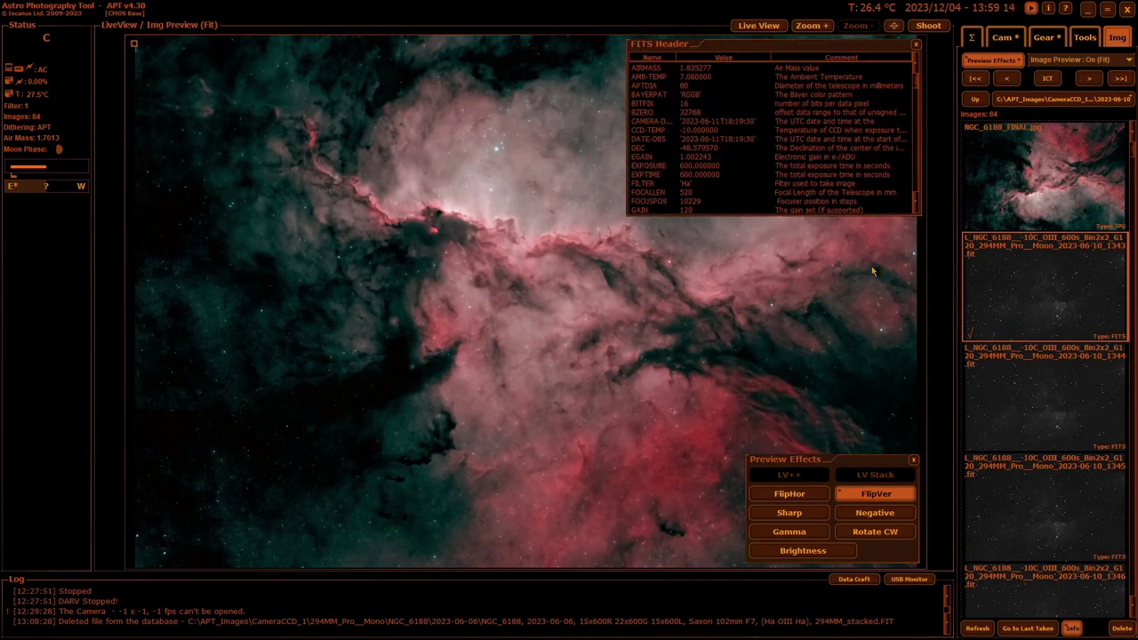
Compare FITS headers of sub-frames 1344, 1345 and back to 1343, then close the header.
{"action": "scroll", "coordinate": [839, 180], "scroll_direction": "down", "scroll_amount": 5}
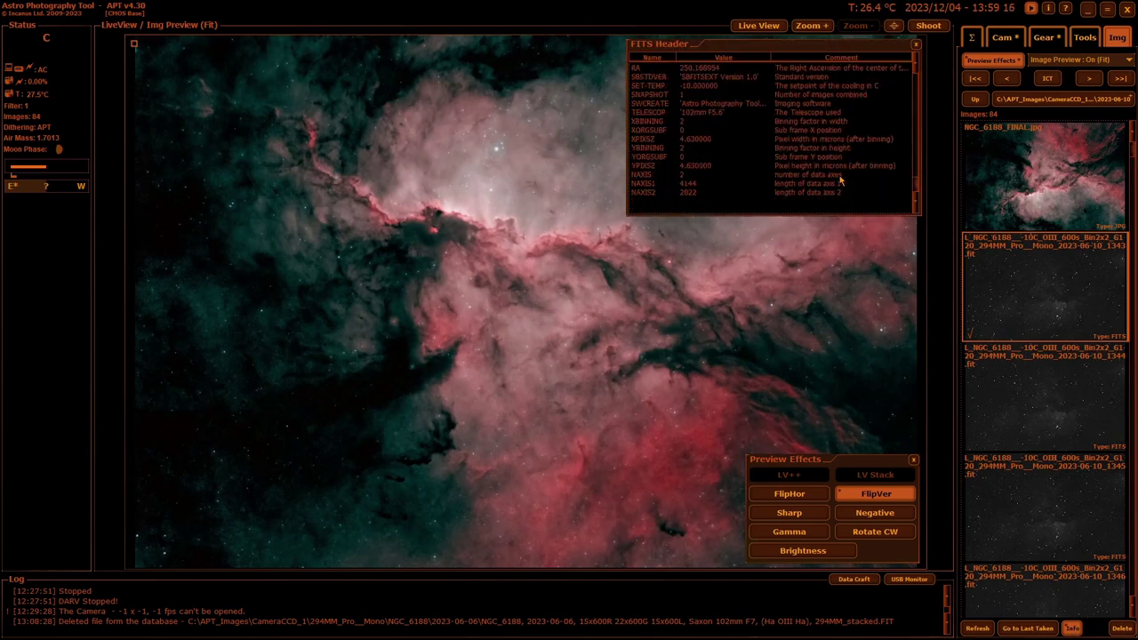
{"action": "scroll", "coordinate": [839, 181], "scroll_direction": "up", "scroll_amount": 5}
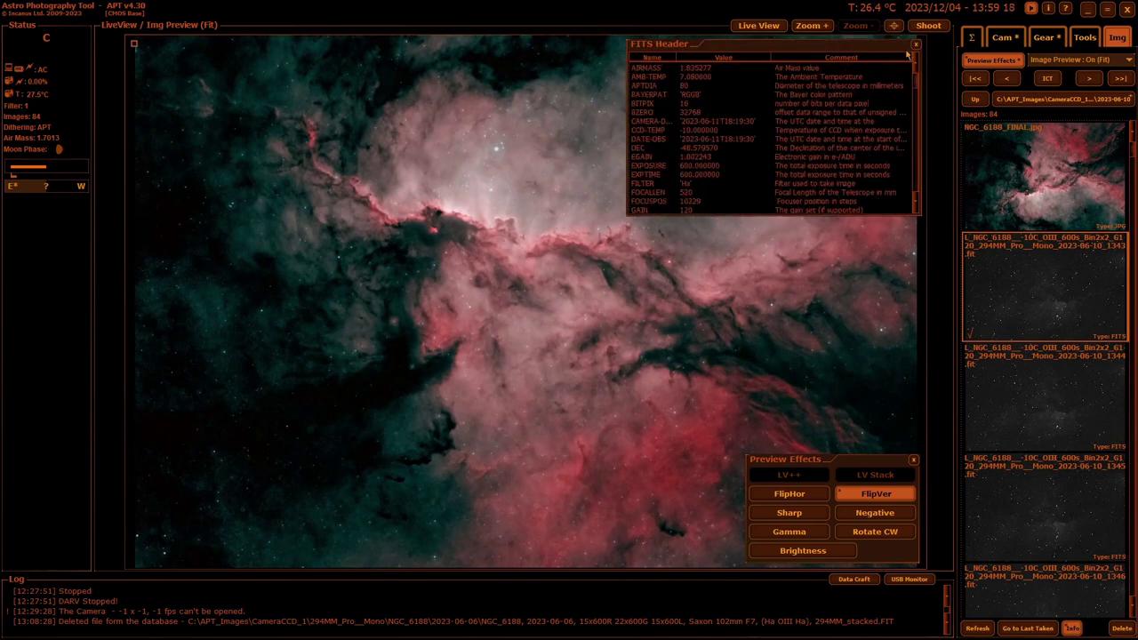
{"action": "left_click", "coordinate": [1022, 402]}
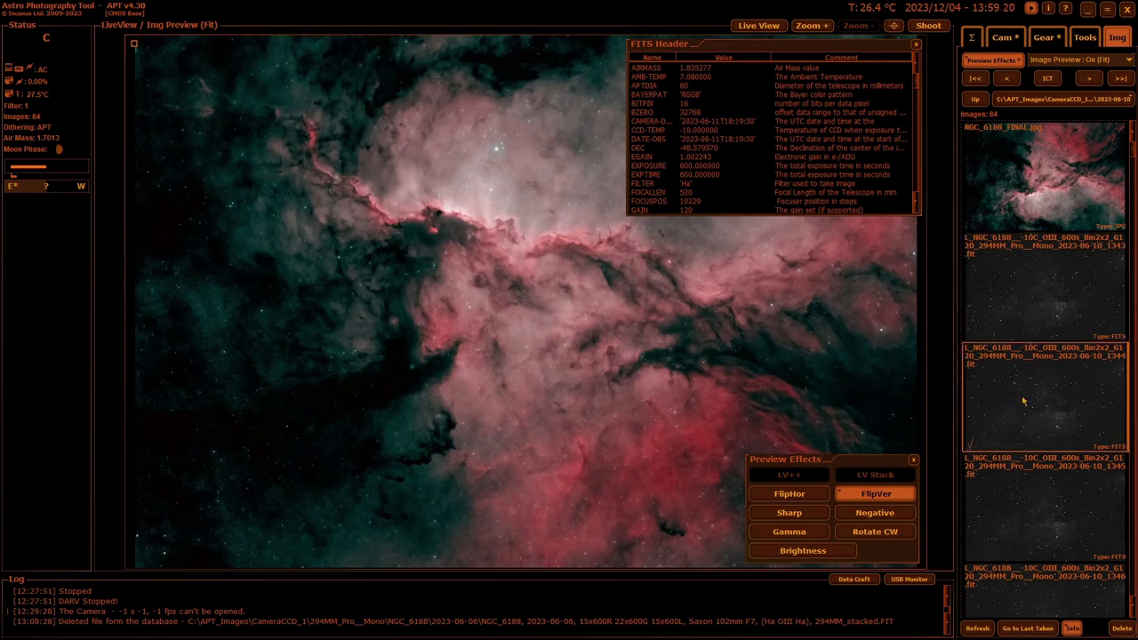
{"action": "left_click", "coordinate": [1040, 464]}
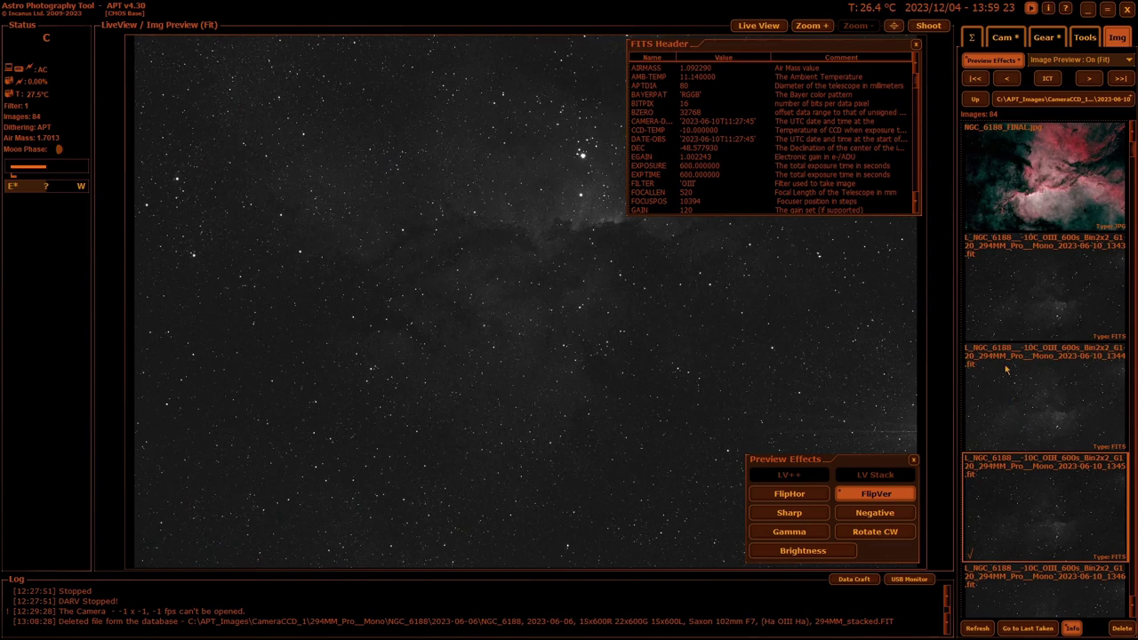
{"action": "left_click", "coordinate": [1010, 302]}
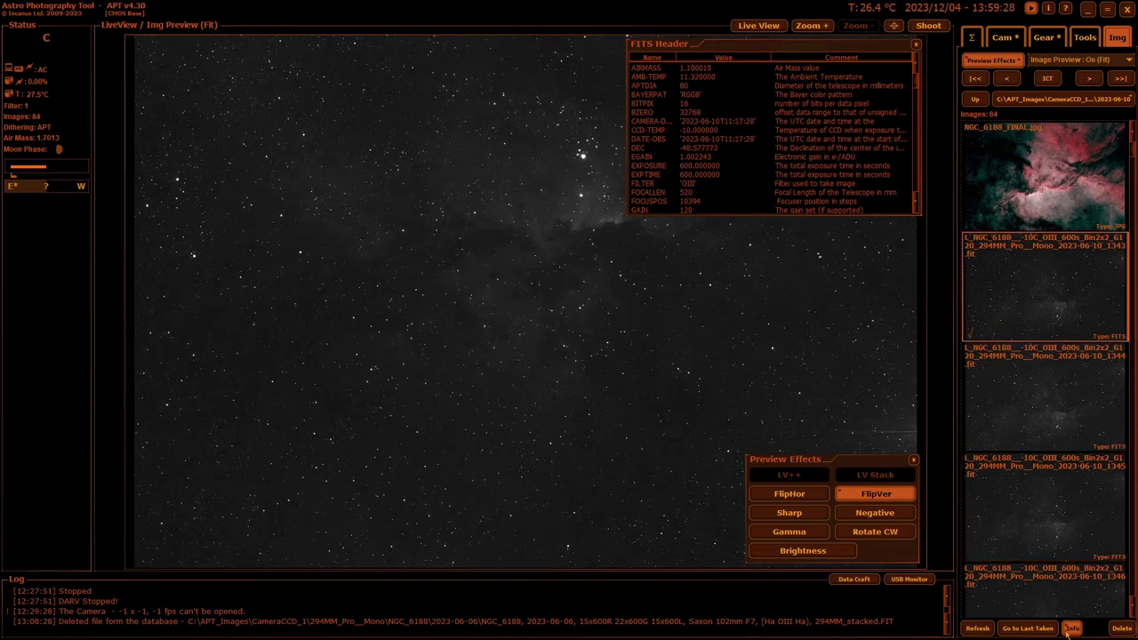
{"action": "left_click", "coordinate": [1072, 629]}
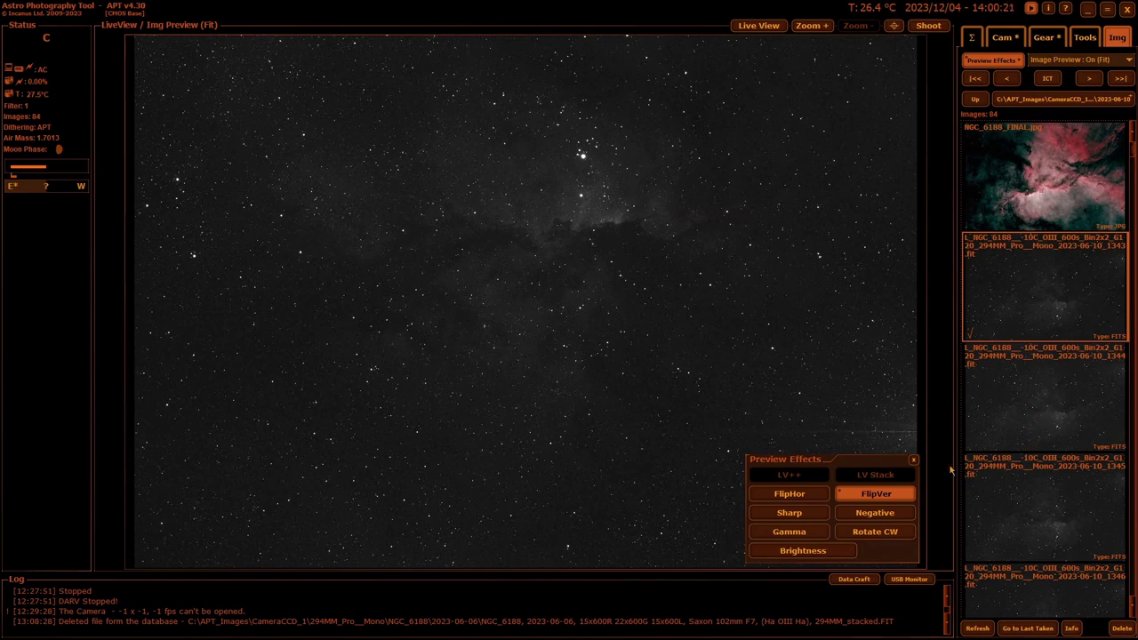
Toggle FlipVer twice, switch to NGC_6188_FINAL.jpg, and close the Preview Effects panel.
{"action": "left_click", "coordinate": [882, 500]}
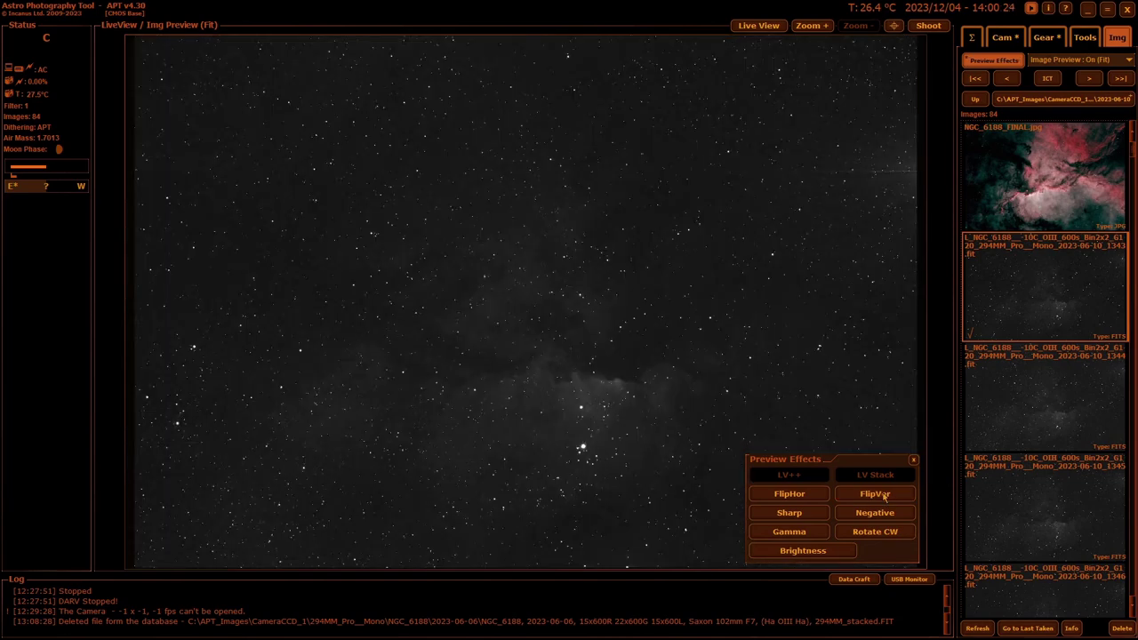
{"action": "left_click", "coordinate": [884, 498]}
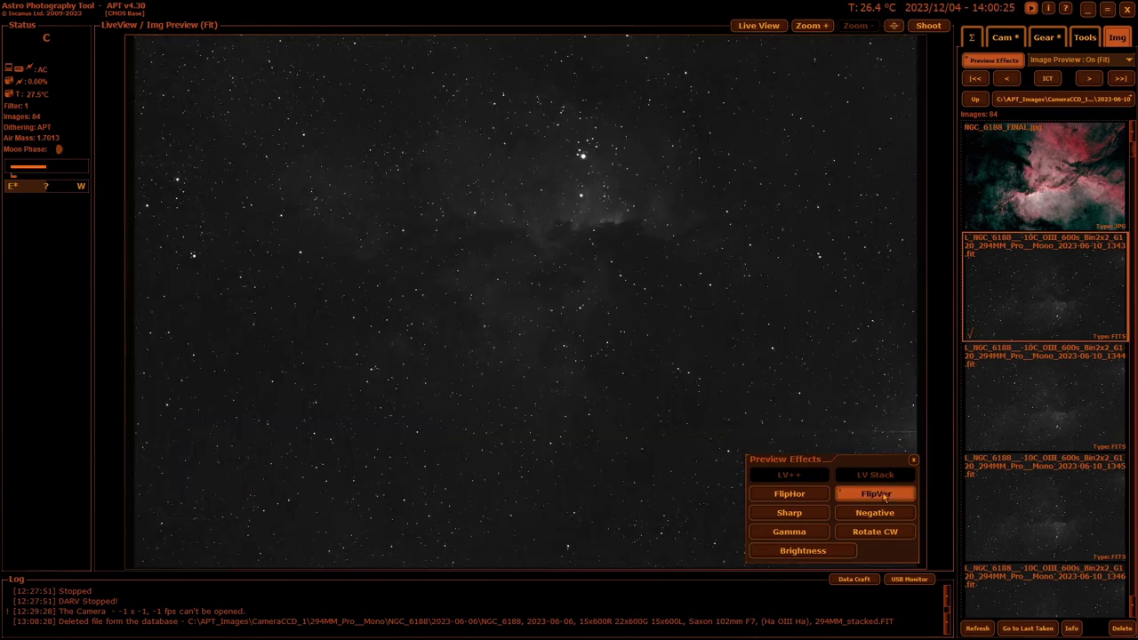
{"action": "left_click", "coordinate": [1057, 178]}
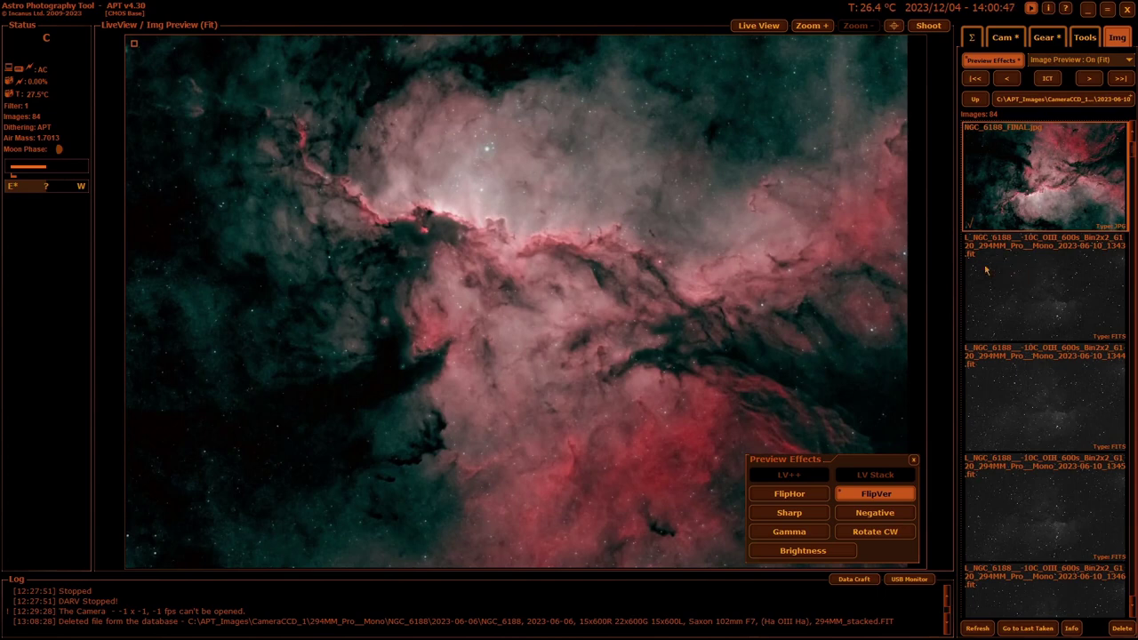
{"action": "left_click", "coordinate": [913, 461]}
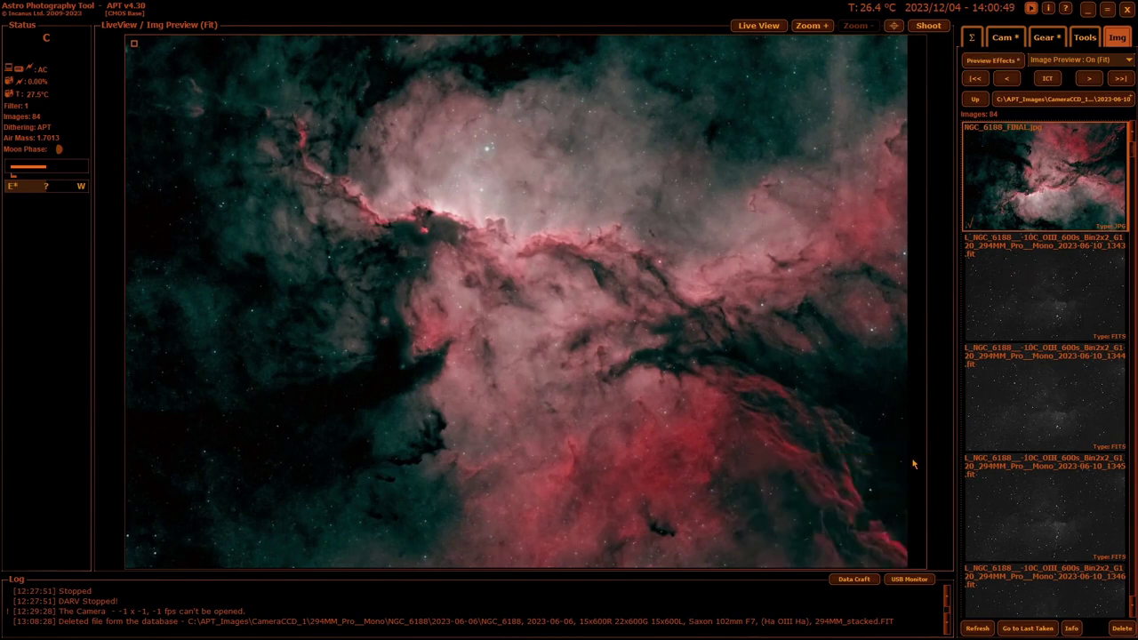